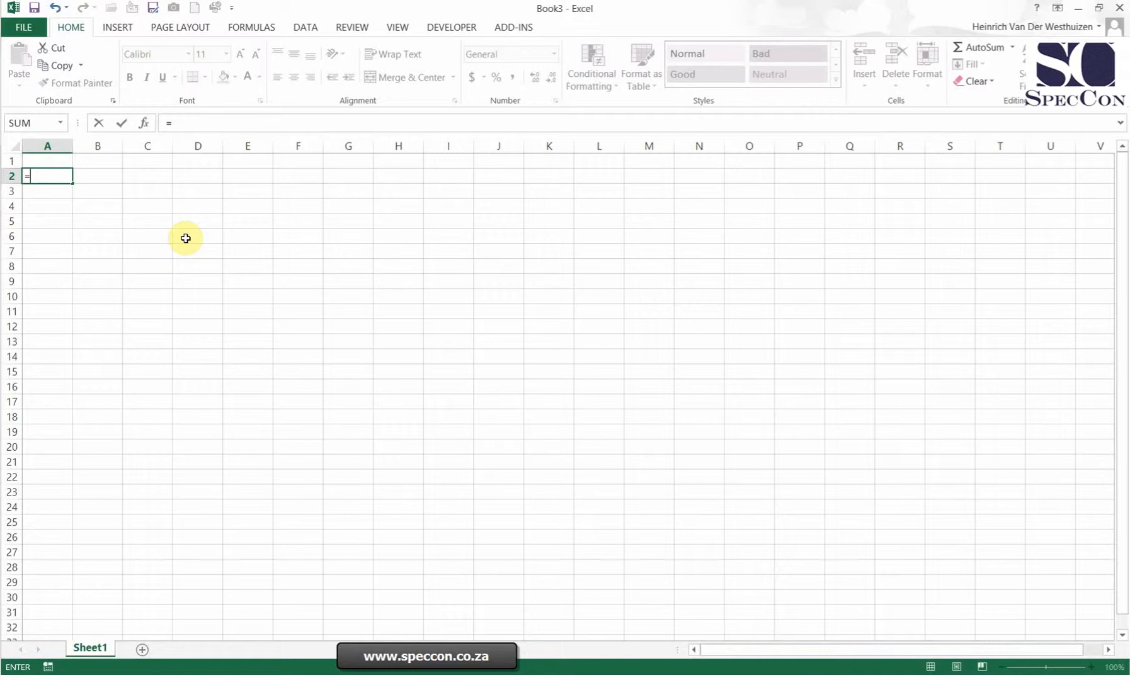
Cancel the unfinished formula in cell A2 and move to cell A1.
{"action": "key", "text": "Escape"}
{"action": "left_click", "coordinate": [278, 281]}
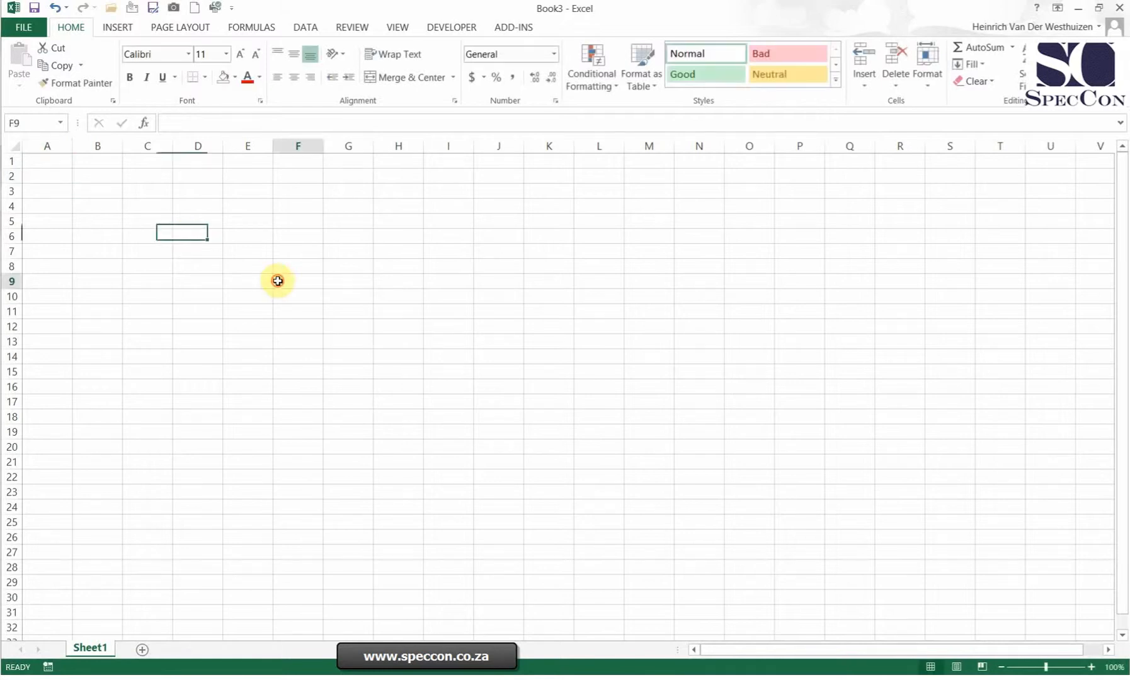
{"action": "left_click", "coordinate": [247, 163]}
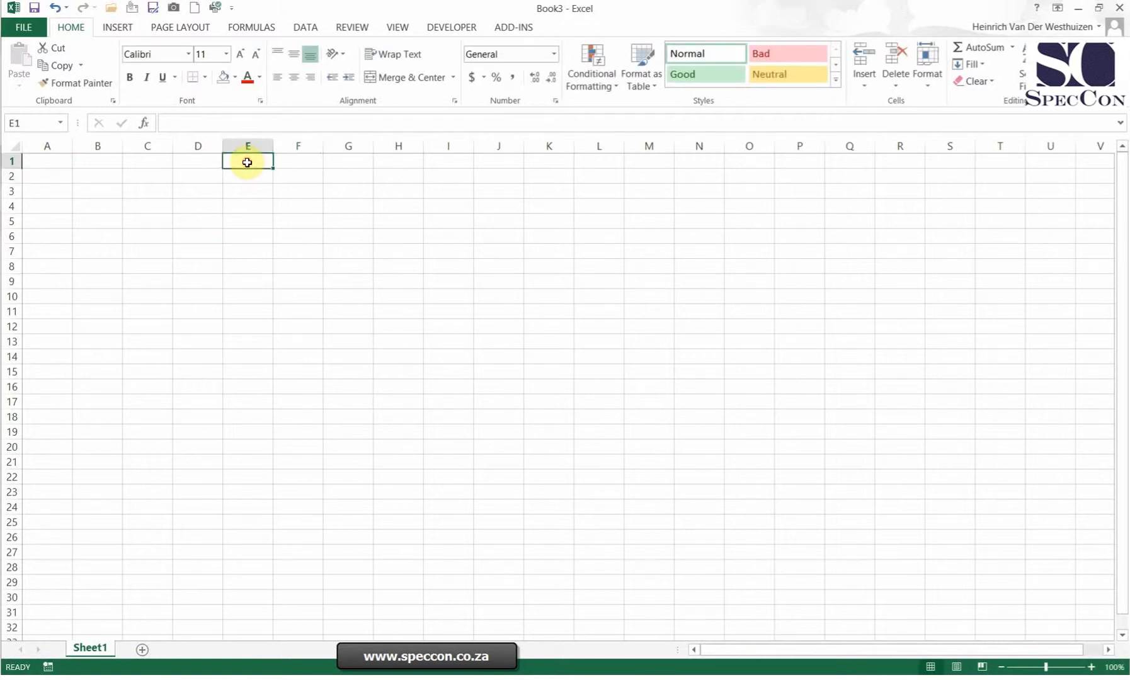
{"action": "key", "text": "Left"}
{"action": "key", "text": "Left"}
{"action": "key", "text": "Left"}
{"action": "key", "text": "Left"}
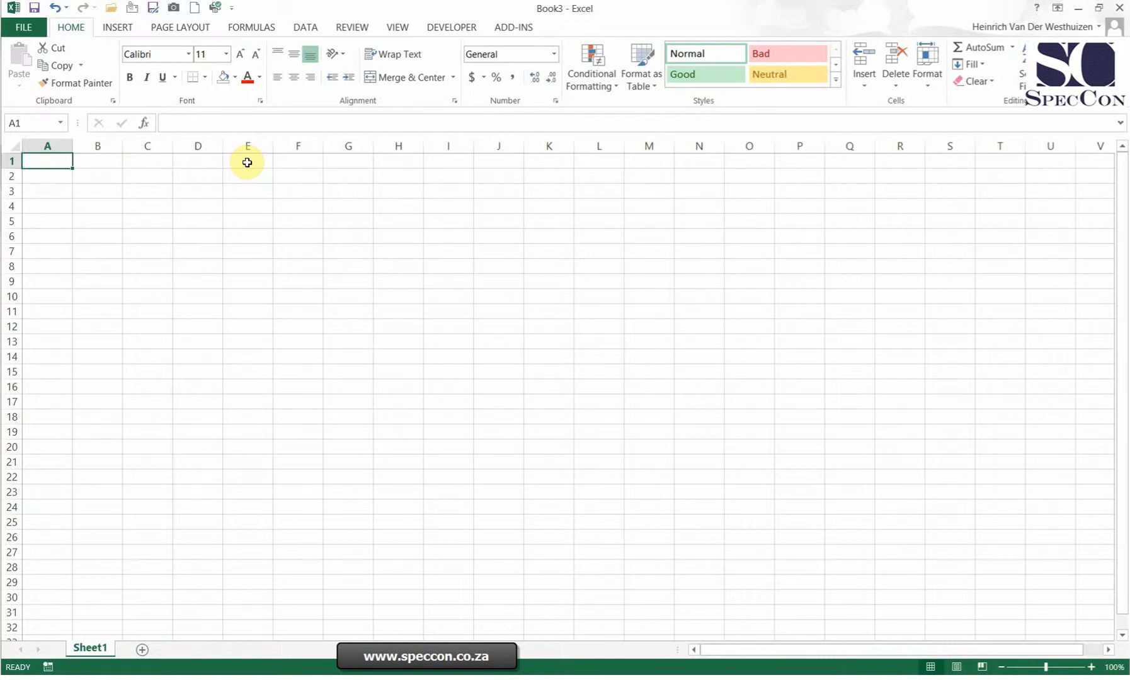
Enter the value 1 in each of the cells C1 to C5.
{"action": "key", "text": "Right"}
{"action": "key", "text": "Right"}
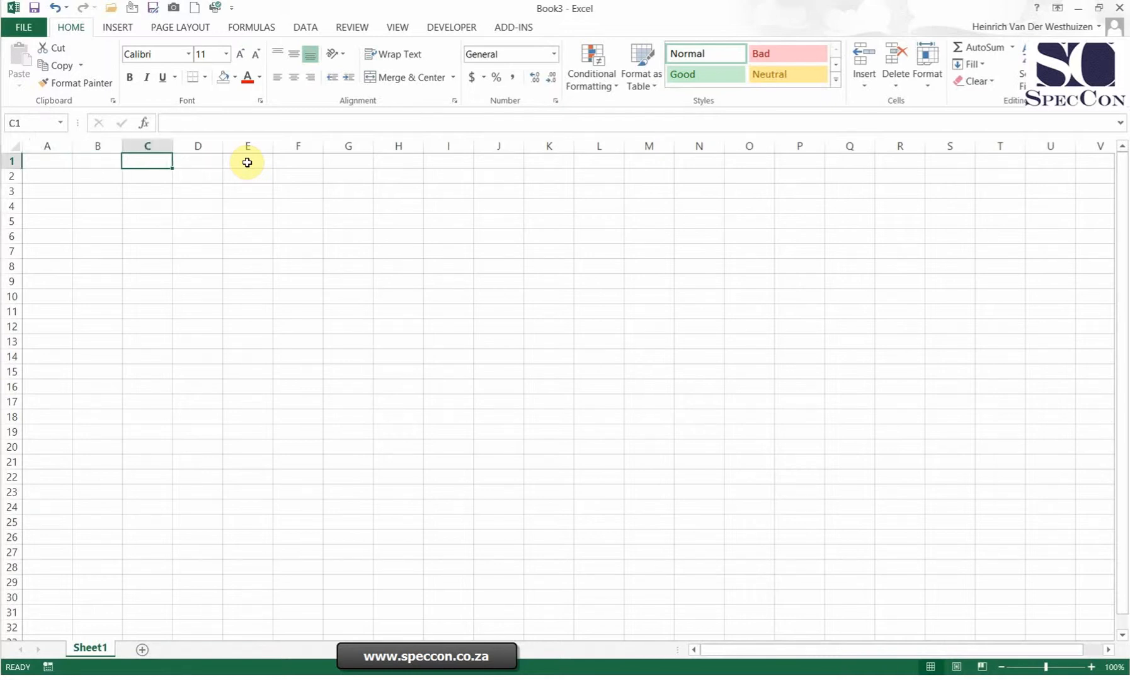
{"action": "type", "text": "1"}
{"action": "key", "text": "Return"}
{"action": "type", "text": "1"}
{"action": "key", "text": "Return"}
{"action": "type", "text": "1"}
{"action": "key", "text": "Return"}
{"action": "type", "text": "1"}
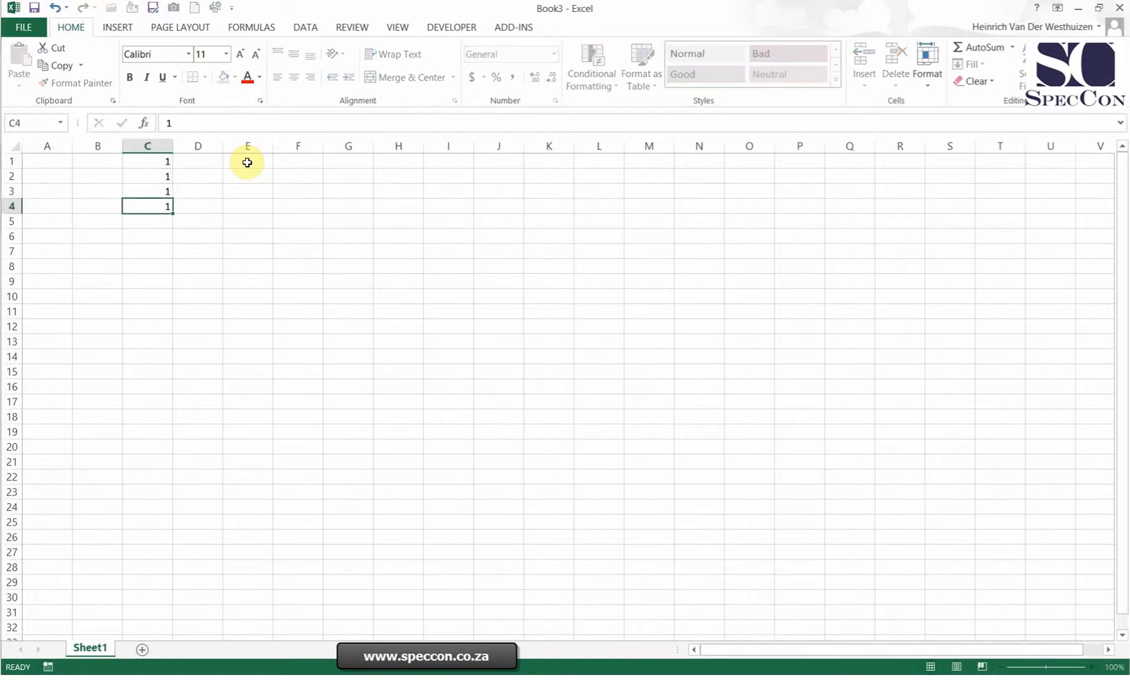
{"action": "key", "text": "Return"}
{"action": "type", "text": "1"}
{"action": "key", "text": "Return"}
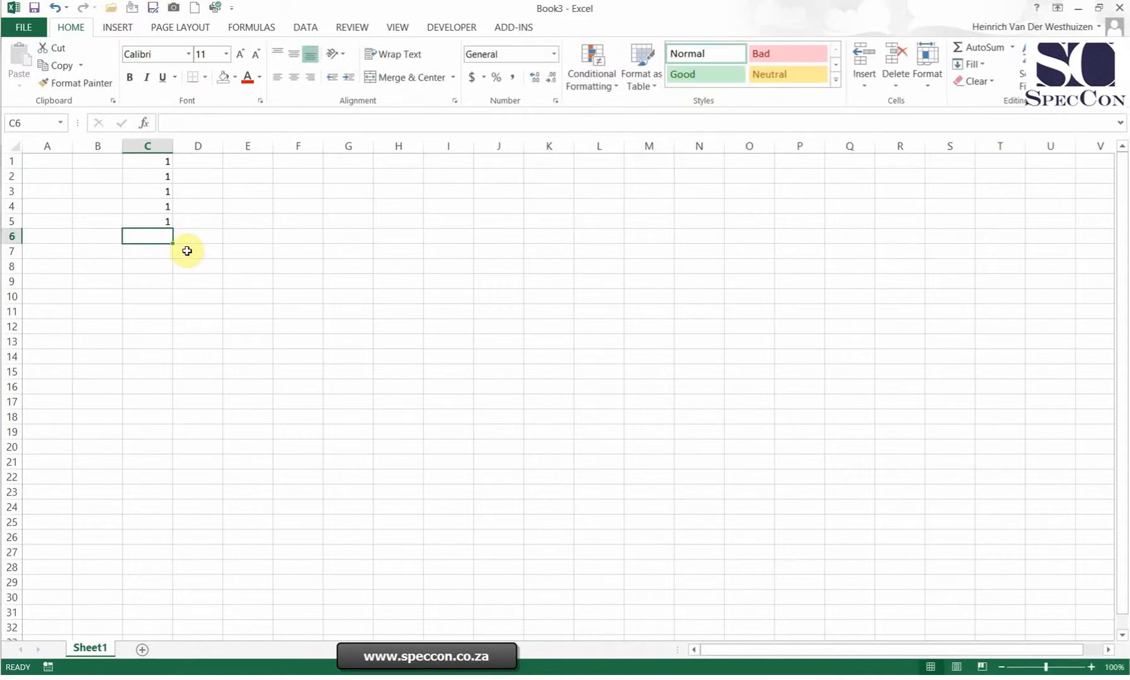
Add up the column in cell C6 with the formula =C1+C2+C3+C4+C5.
{"action": "type", "text": "="}
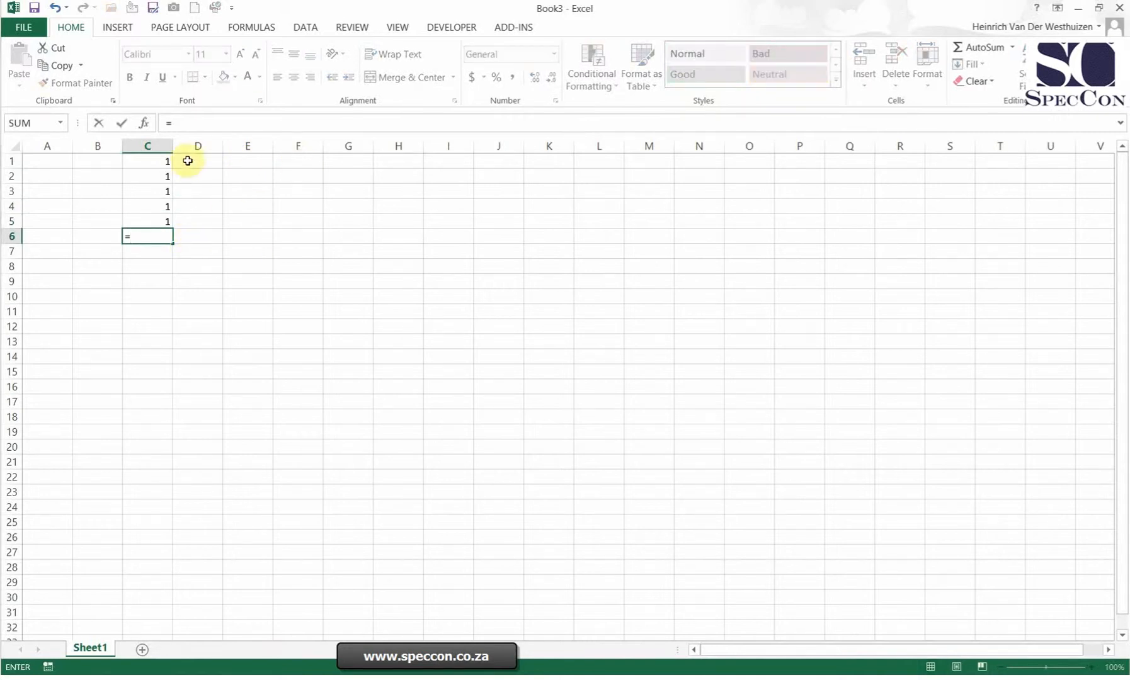
{"action": "left_click", "coordinate": [166, 158]}
{"action": "type", "text": "+"}
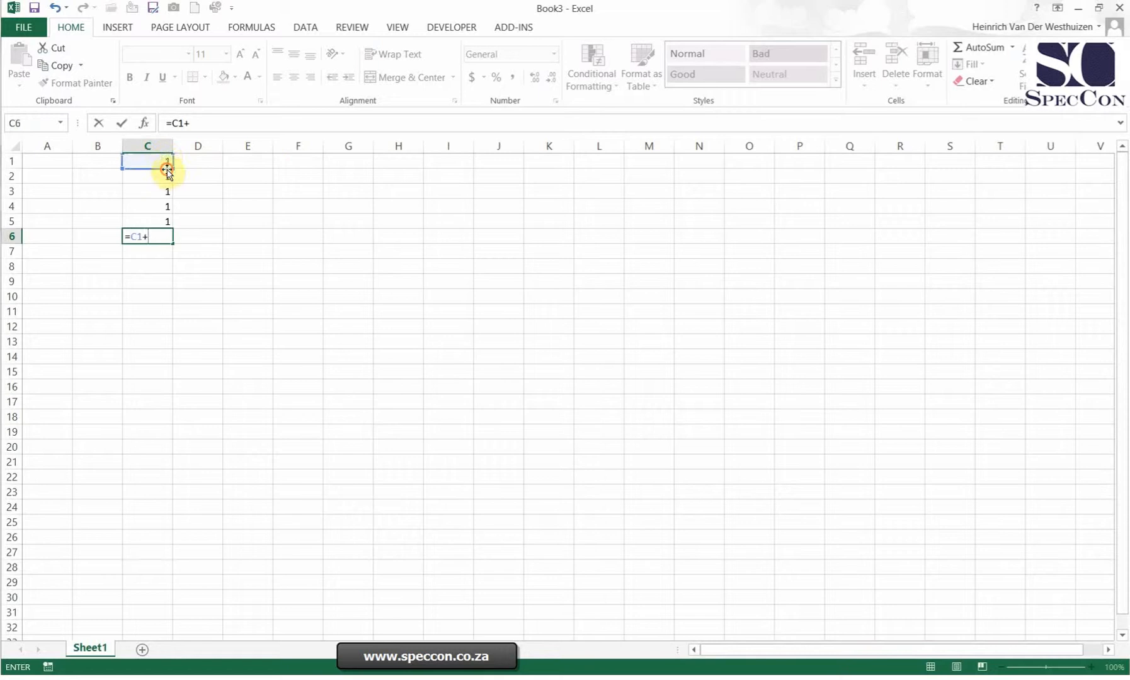
{"action": "left_click", "coordinate": [163, 174]}
{"action": "type", "text": "+"}
{"action": "left_click", "coordinate": [167, 192]}
{"action": "type", "text": "+"}
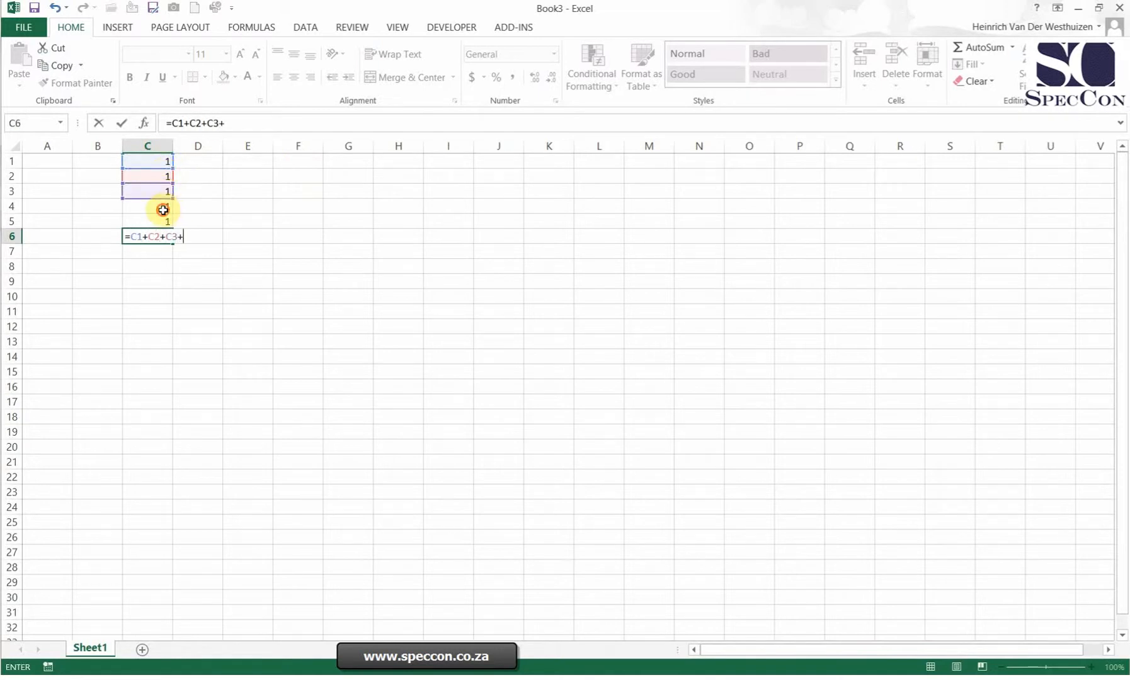
{"action": "left_click", "coordinate": [162, 208]}
{"action": "type", "text": "+"}
{"action": "left_click", "coordinate": [163, 221]}
{"action": "key", "text": "Return"}
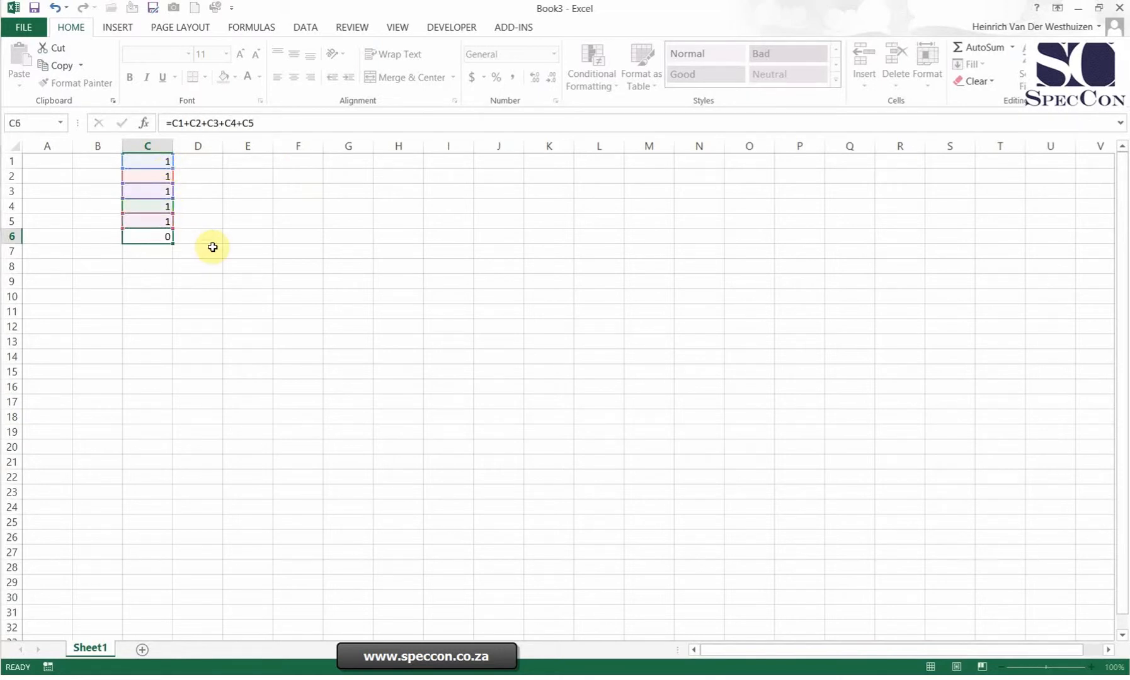
{"action": "key", "text": "Up"}
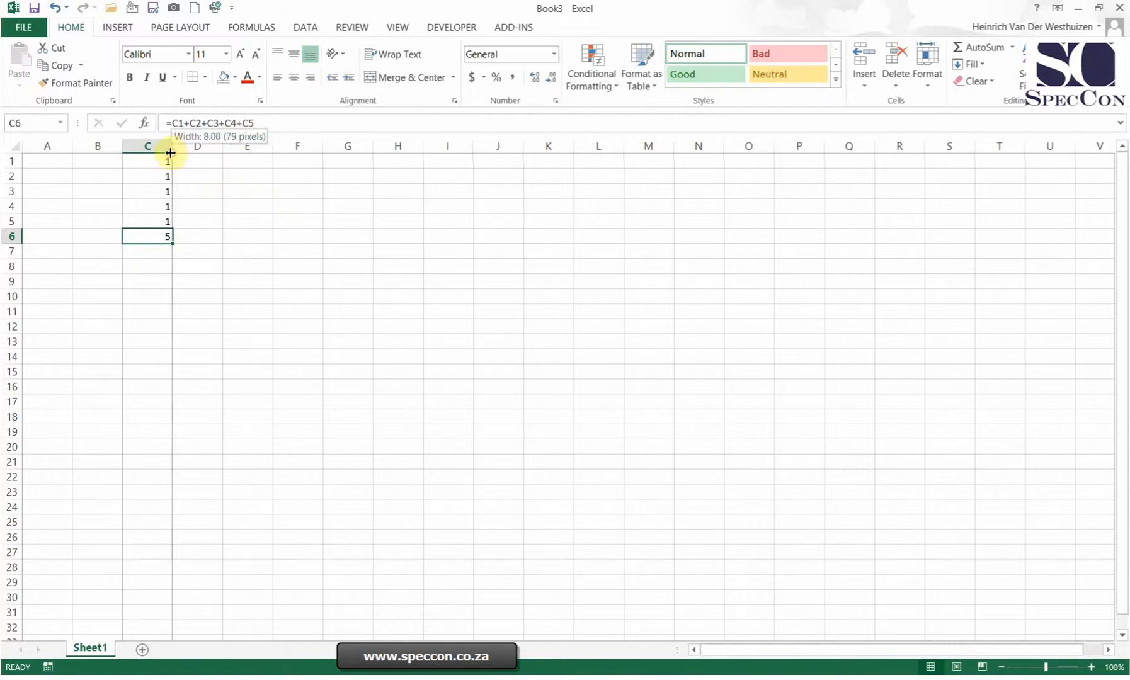
Copy the values in C1:C5 into the neighbouring range D1:D5.
{"action": "left_click_drag", "start_coordinate": [167, 159], "coordinate": [165, 223]}
{"action": "key", "text": "ctrl+c"}
{"action": "key", "text": "Right"}
{"action": "key", "text": "ctrl+v"}
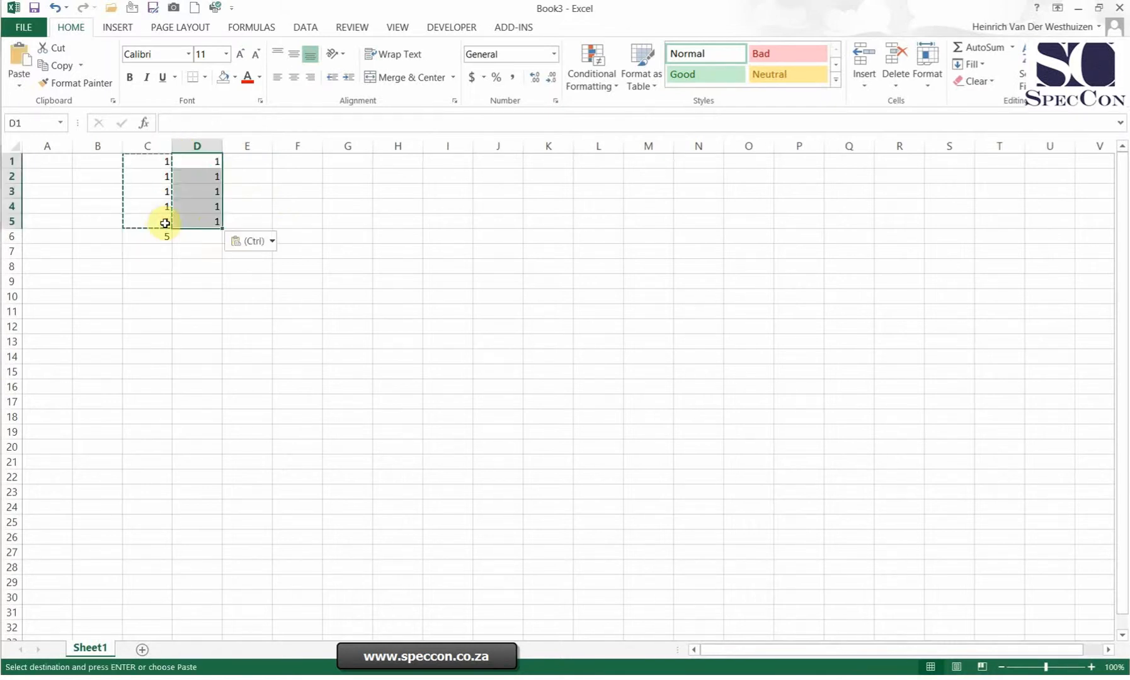
Total D1:D5 in cell D6 with AutoSum, using the formula =SUM(D1:D5).
{"action": "left_click", "coordinate": [196, 234]}
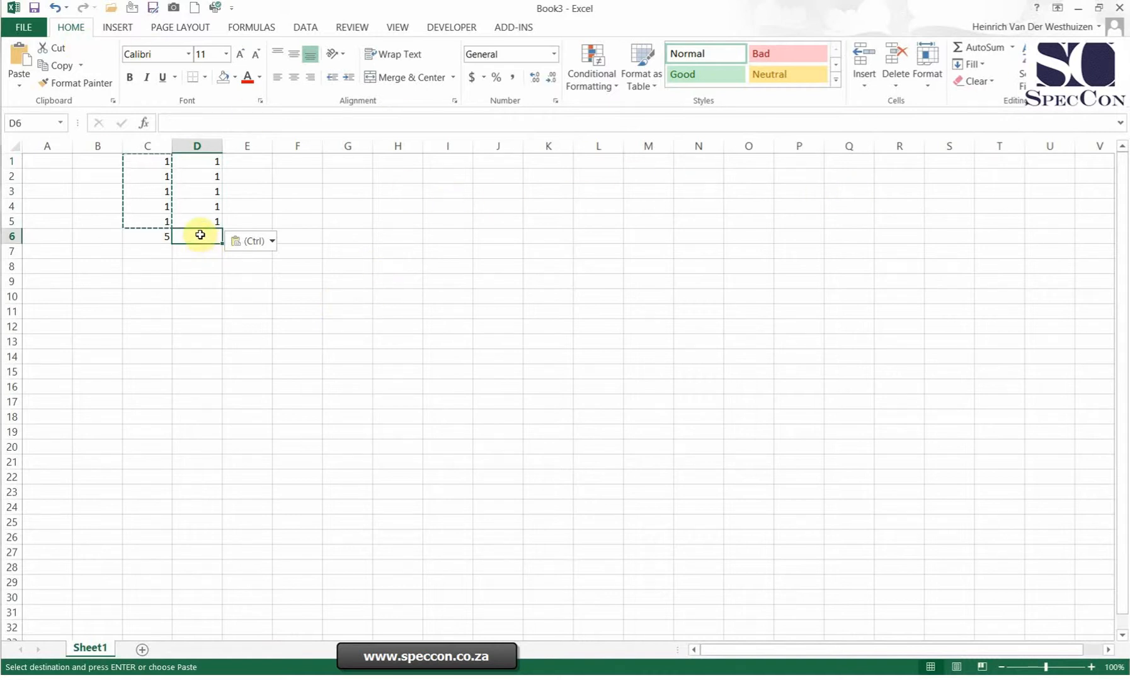
{"action": "left_click", "coordinate": [977, 48]}
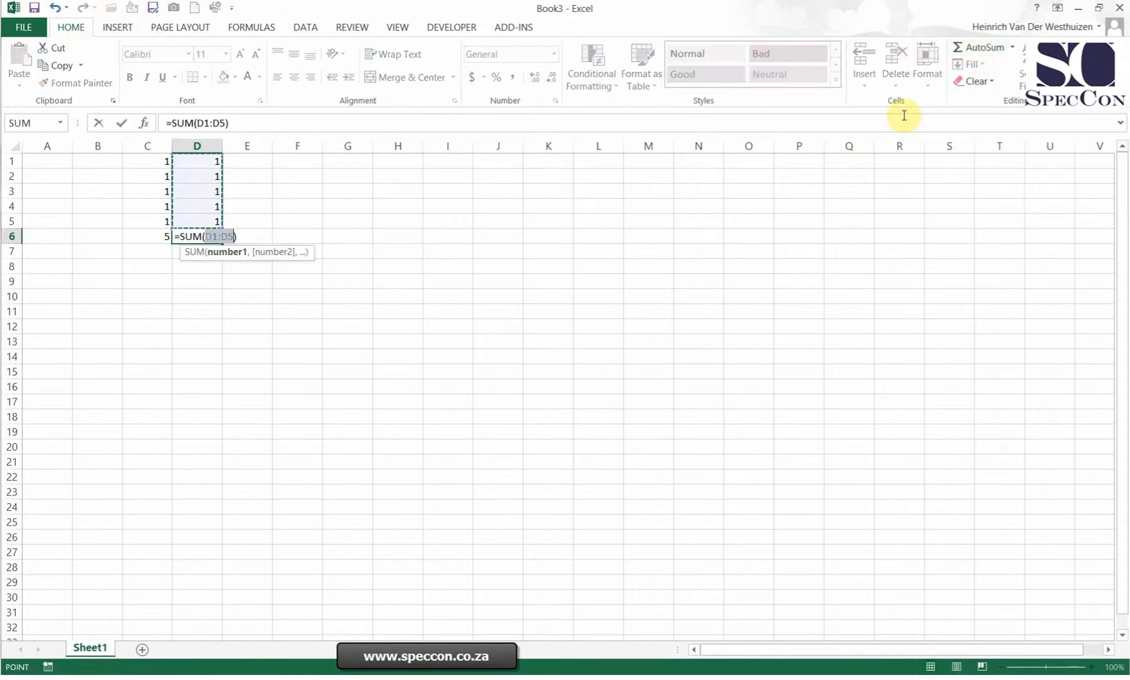
{"action": "key", "text": "ctrl+Return"}
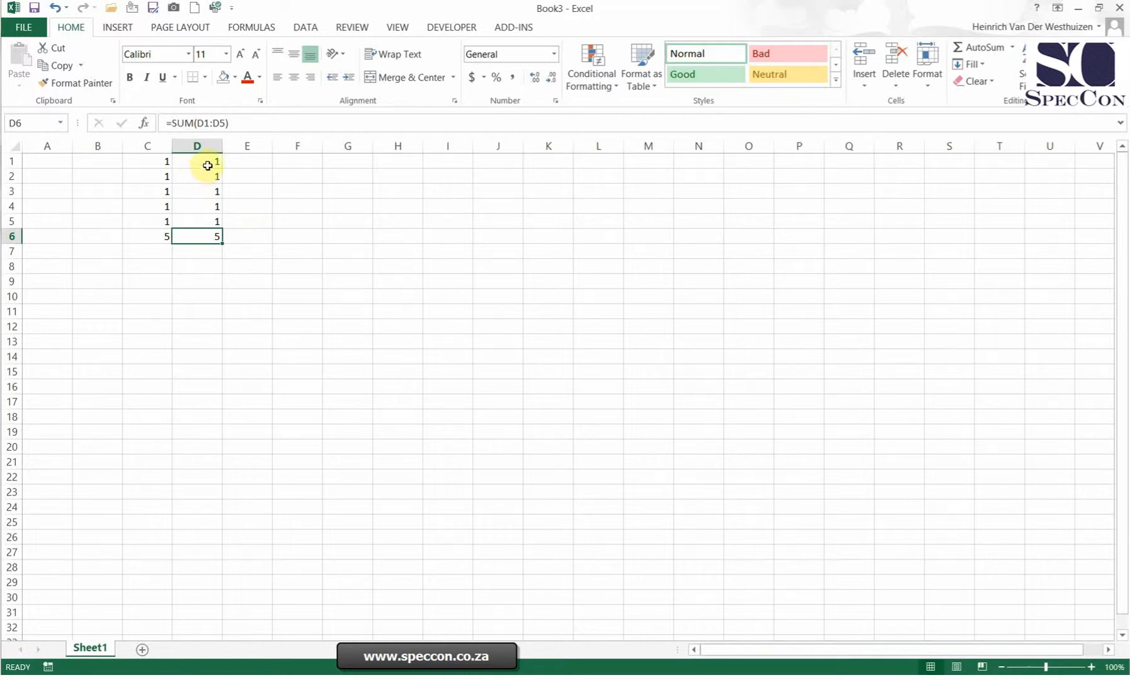
Select D1:D5 and turn on the Minimum and Maximum read-outs in the status bar.
{"action": "left_click_drag", "start_coordinate": [208, 166], "coordinate": [204, 220]}
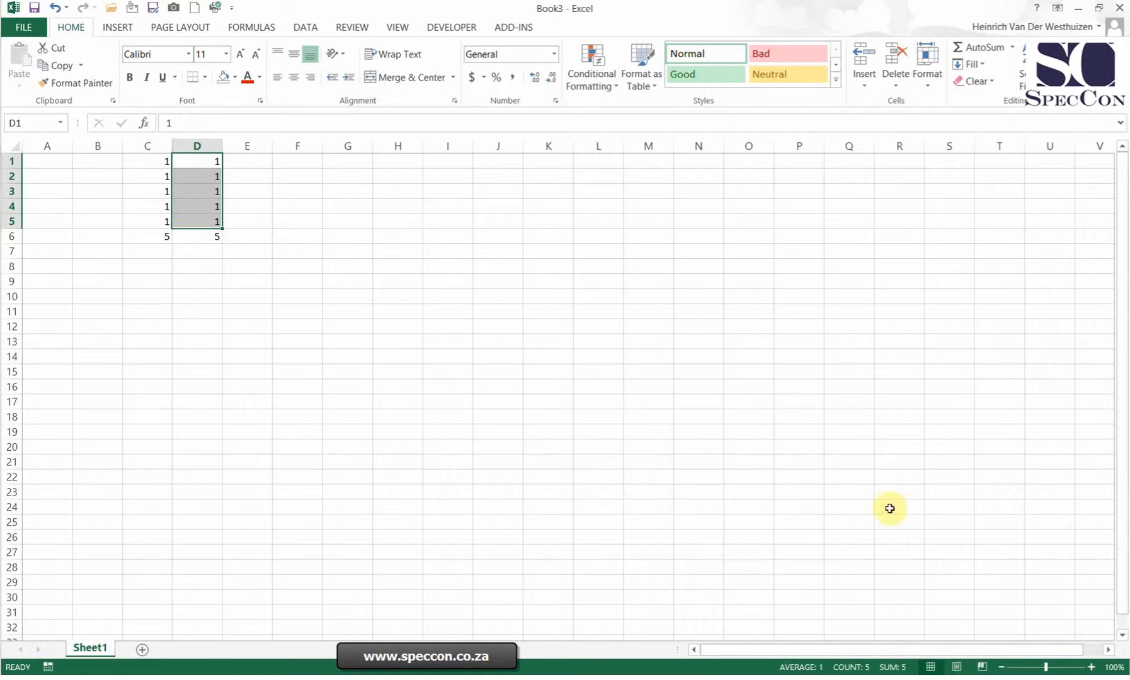
{"action": "right_click", "coordinate": [760, 669]}
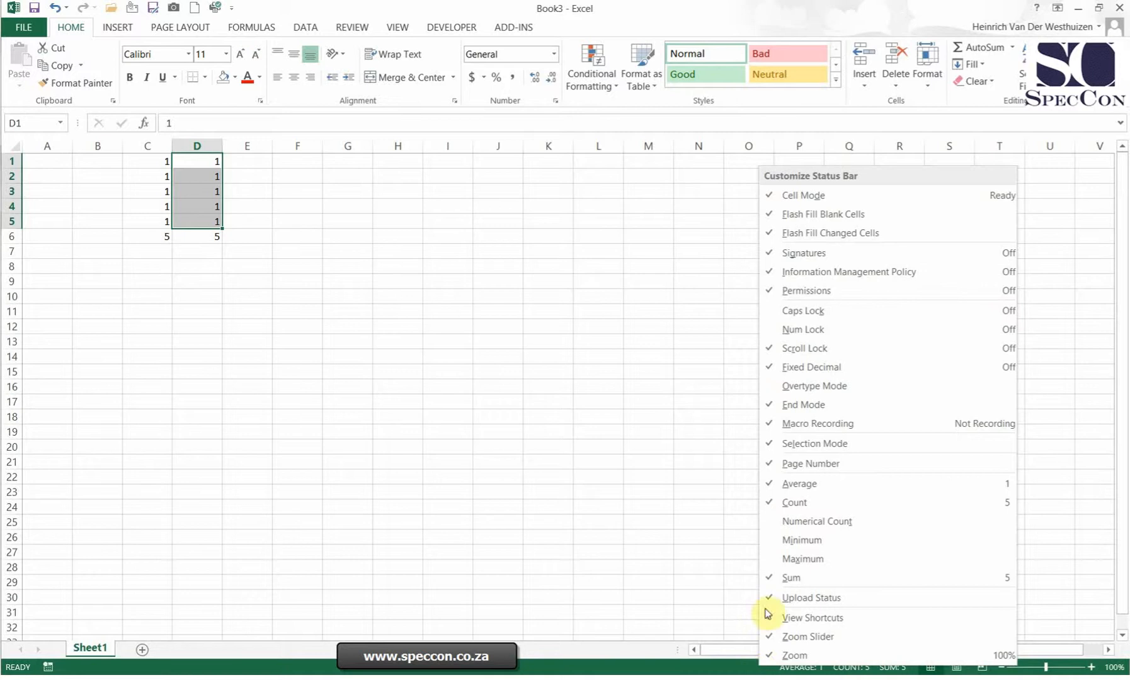
{"action": "left_click", "coordinate": [806, 540]}
{"action": "right_click", "coordinate": [734, 666]}
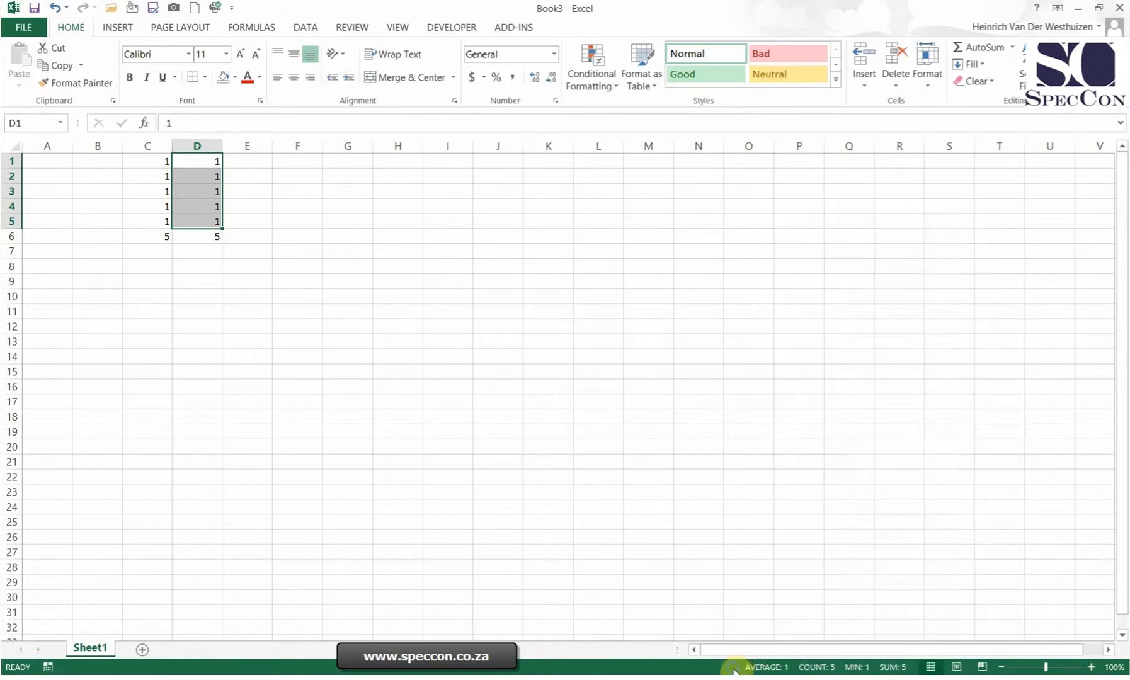
{"action": "left_click", "coordinate": [780, 561]}
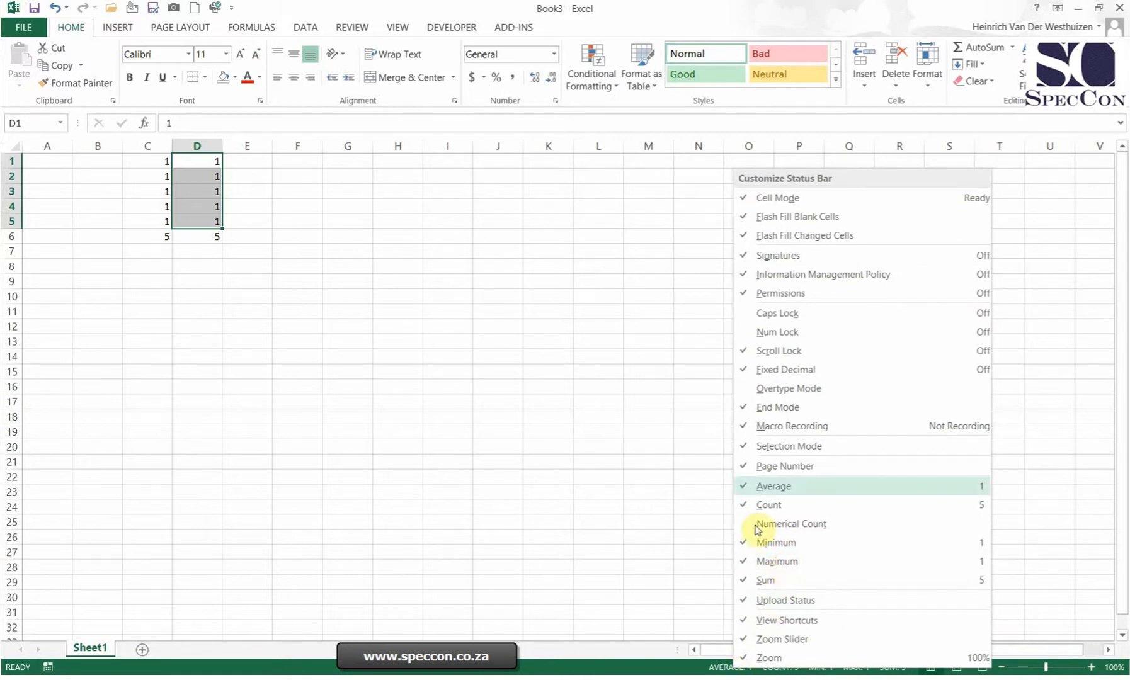
{"action": "left_click", "coordinate": [637, 489]}
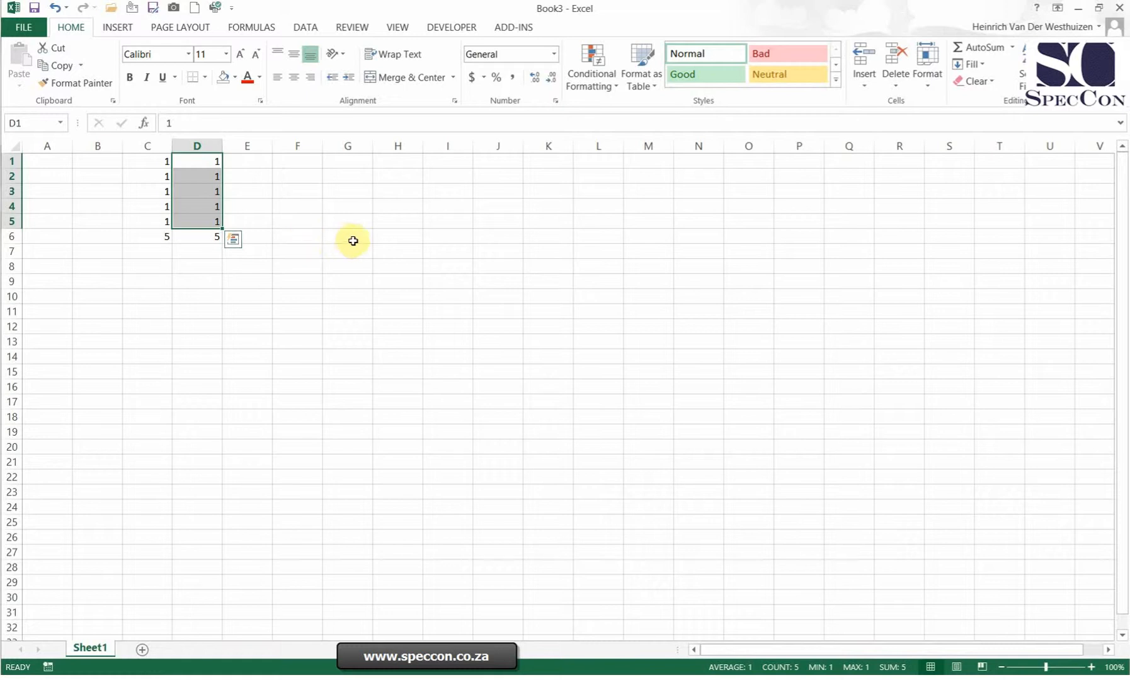
Subtract D1 from C1 in cell E1 with the formula =C1-D1.
{"action": "left_click", "coordinate": [237, 159]}
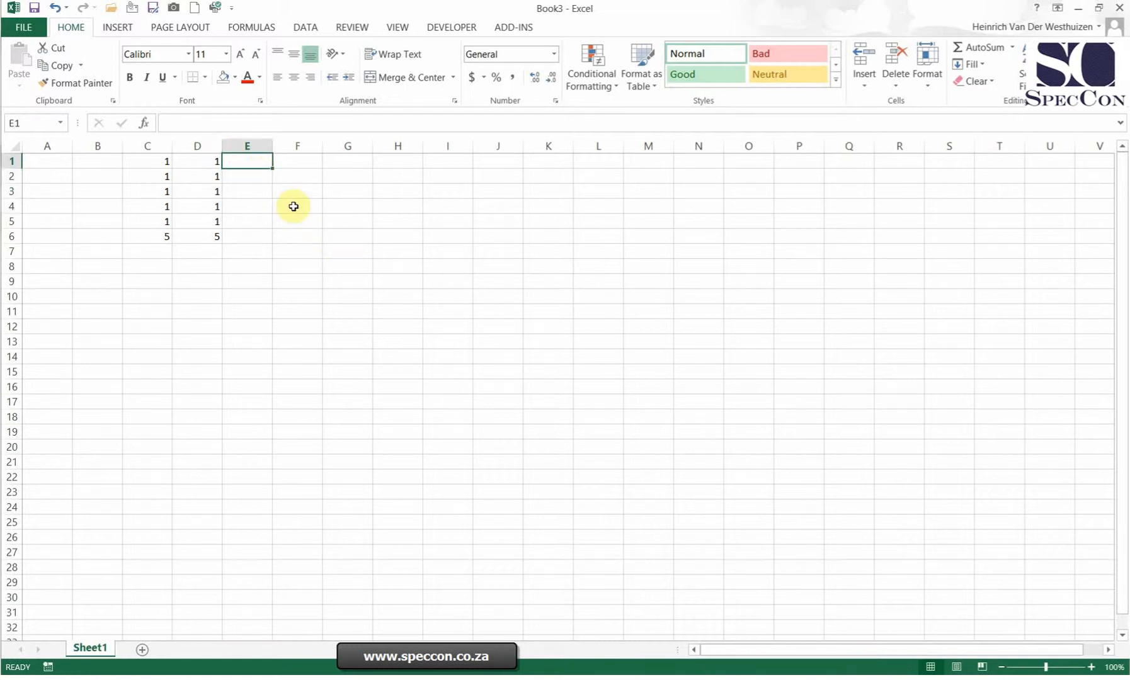
{"action": "type", "text": "="}
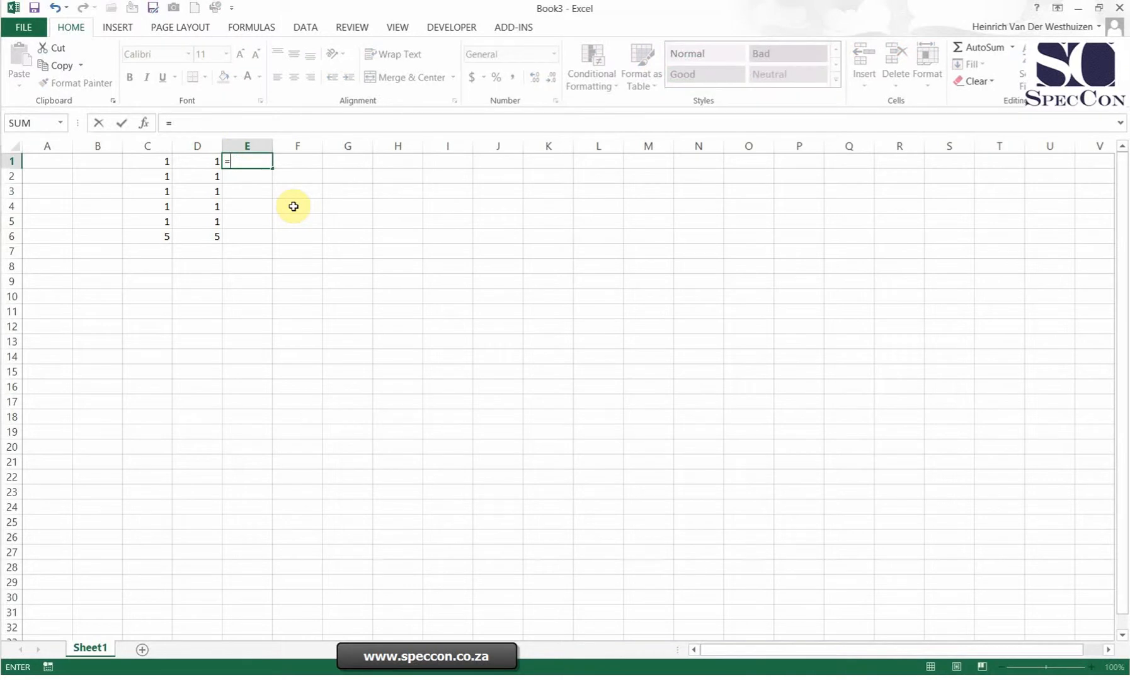
{"action": "key", "text": "Left"}
{"action": "key", "text": "Left"}
{"action": "type", "text": "-"}
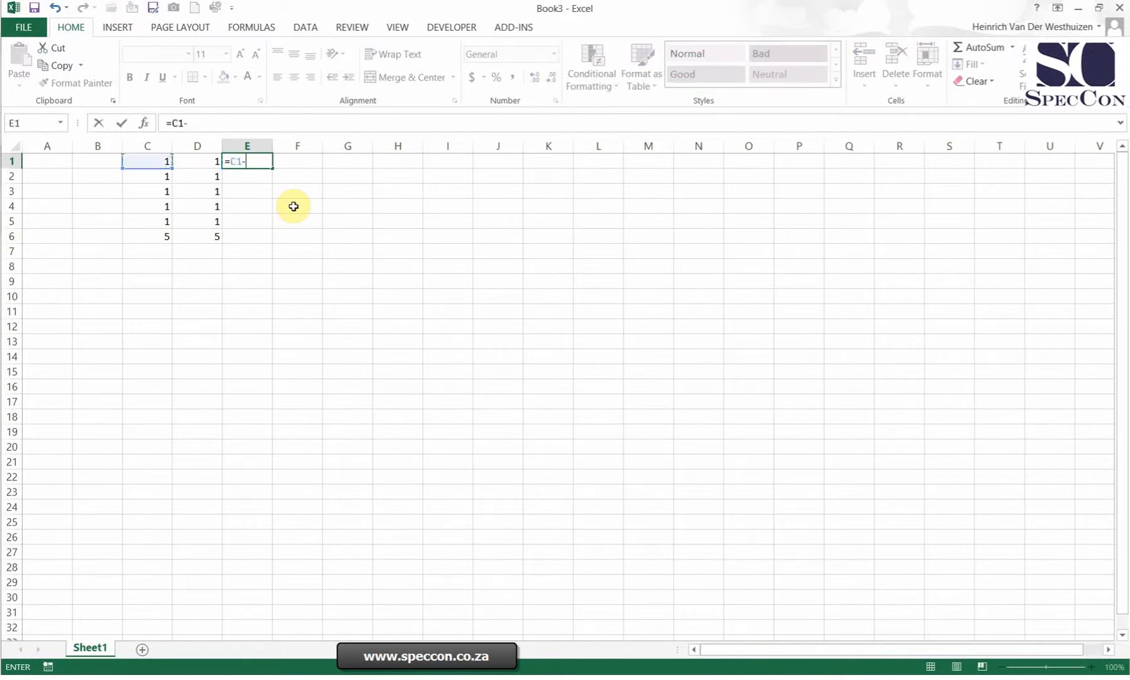
{"action": "key", "text": "Left"}
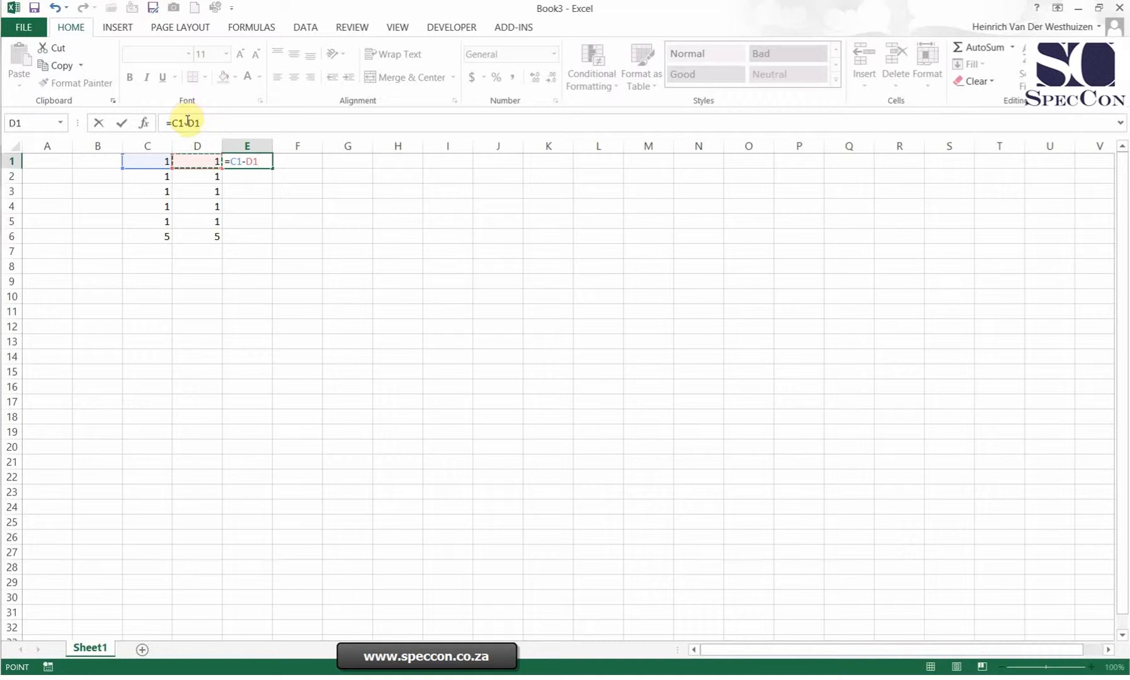
{"action": "key", "text": "ctrl+Return"}
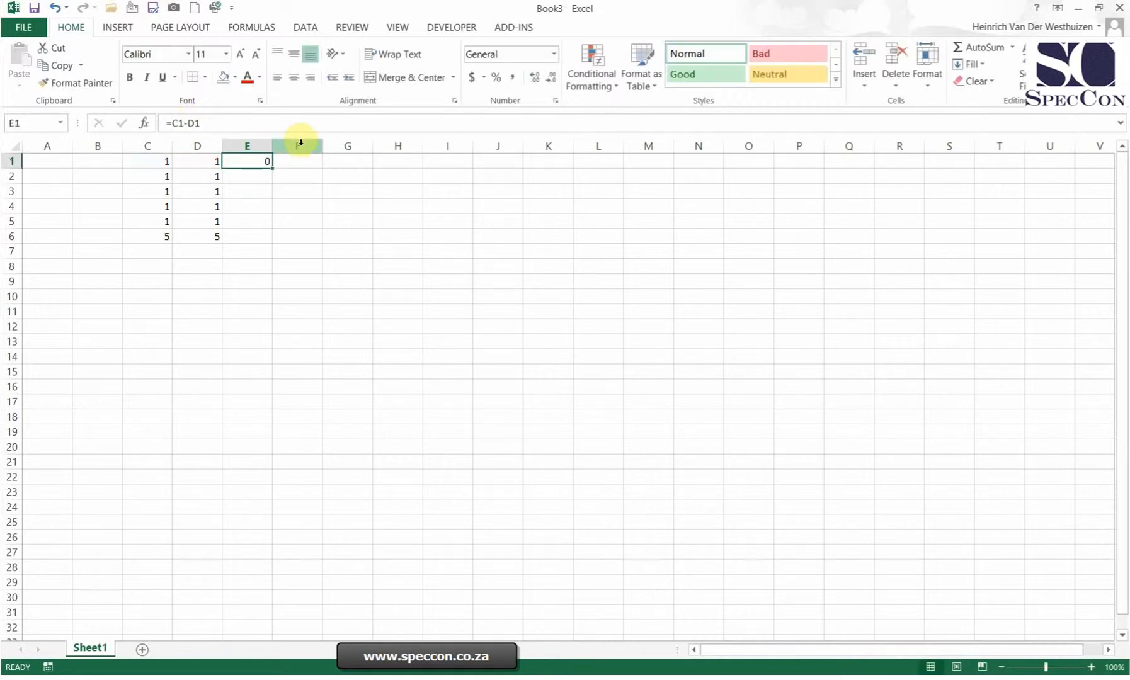
Divide C1 by D1 in cell E2 with the formula =C1/D1.
{"action": "key", "text": "Down"}
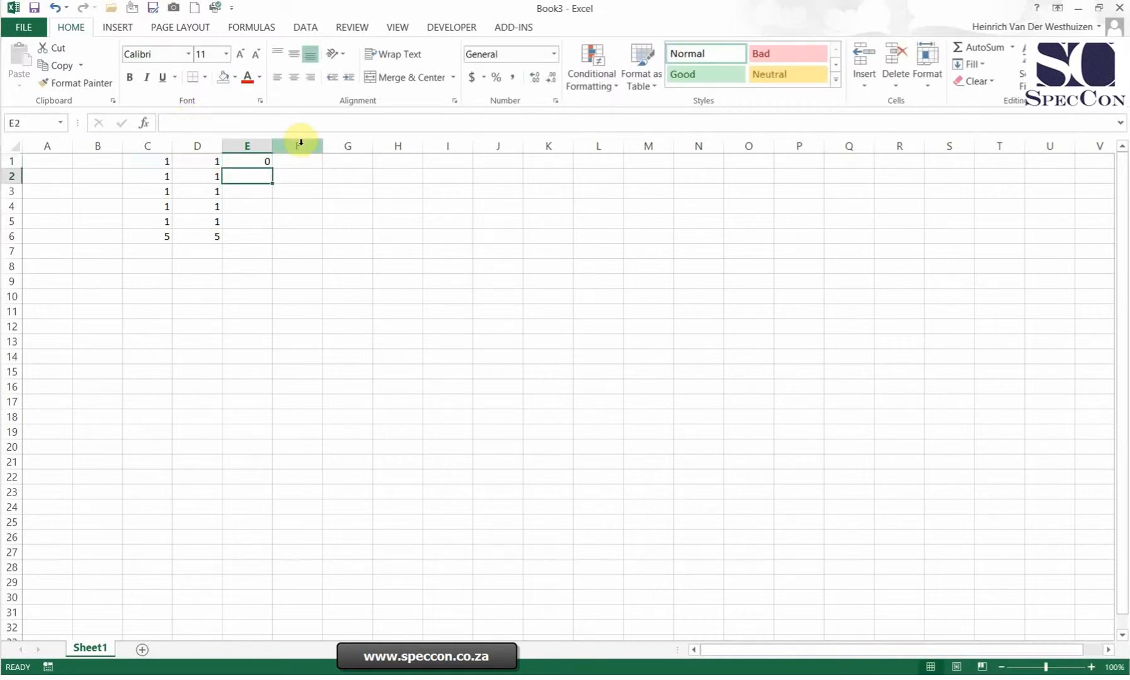
{"action": "type", "text": "="}
{"action": "key", "text": "Up"}
{"action": "key", "text": "Left"}
{"action": "key", "text": "Left"}
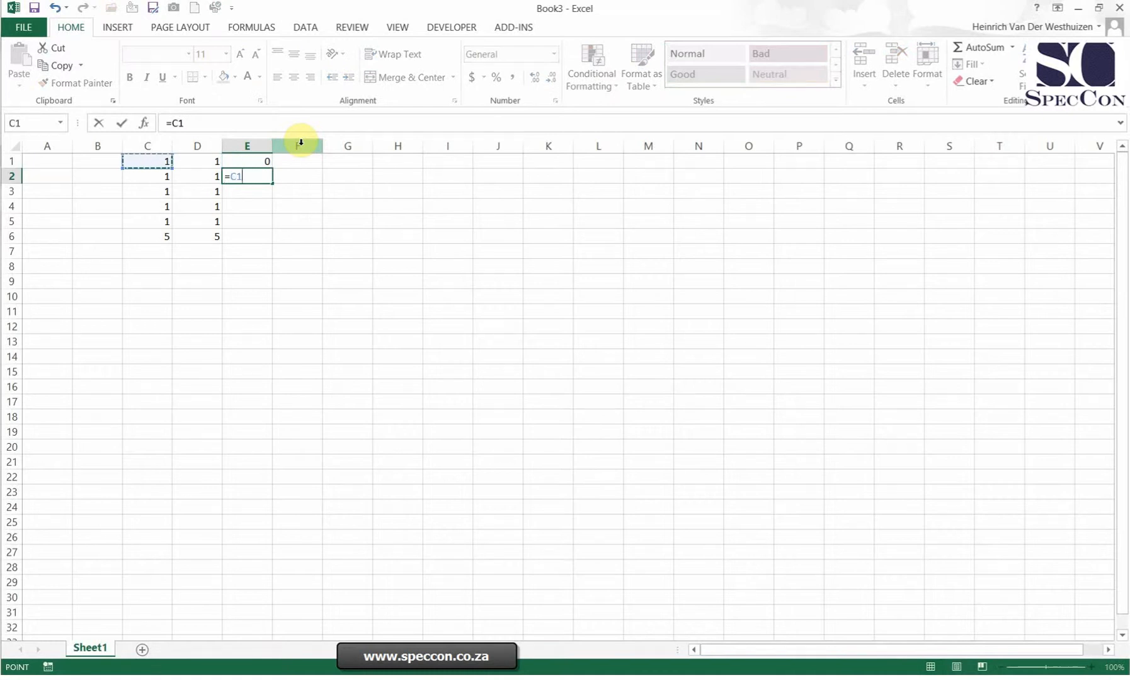
{"action": "type", "text": "/"}
{"action": "key", "text": "Up"}
{"action": "key", "text": "Left"}
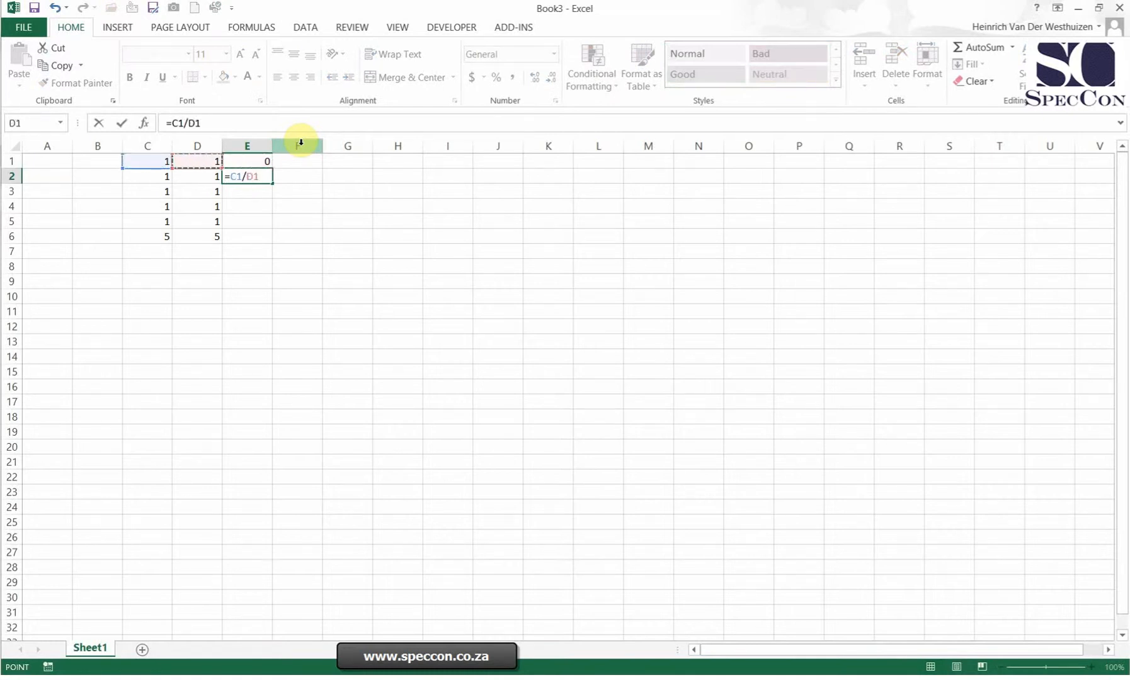
{"action": "key", "text": "Return"}
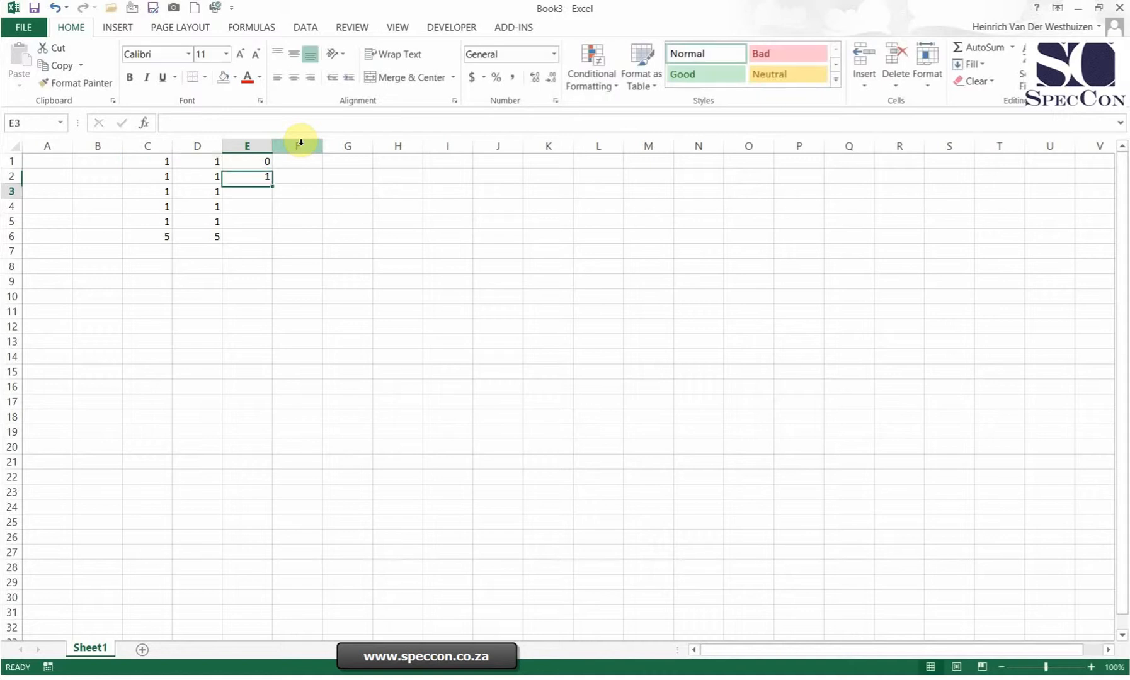
{"action": "key", "text": "Up"}
Multiply C1 by D1 in cell E3 with the formula =C1*D1.
{"action": "key", "text": "Down"}
{"action": "type", "text": "="}
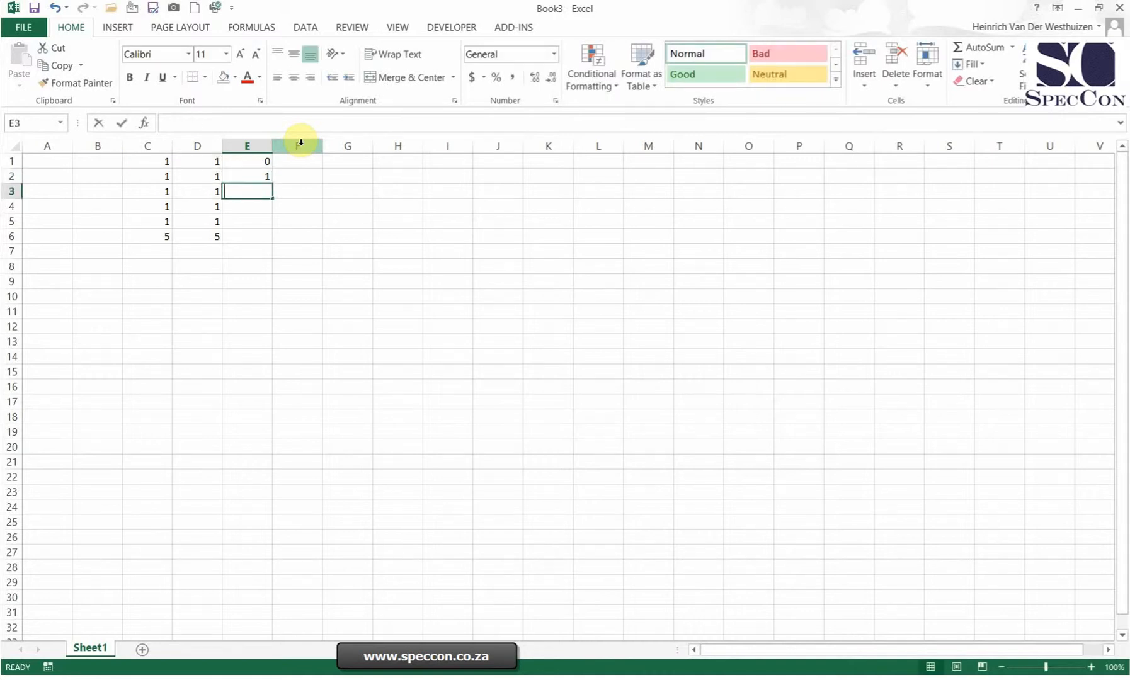
{"action": "key", "text": "Up"}
{"action": "key", "text": "Up"}
{"action": "key", "text": "Left"}
{"action": "key", "text": "Left"}
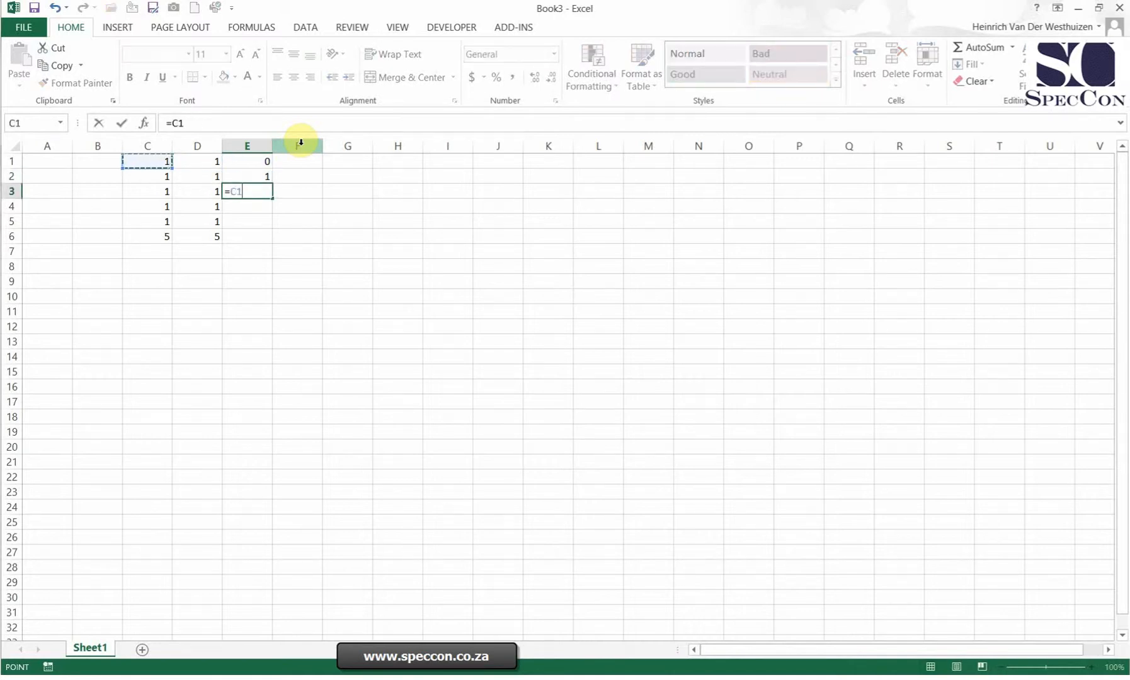
{"action": "type", "text": "*"}
{"action": "key", "text": "Up"}
{"action": "key", "text": "Up"}
{"action": "key", "text": "Left"}
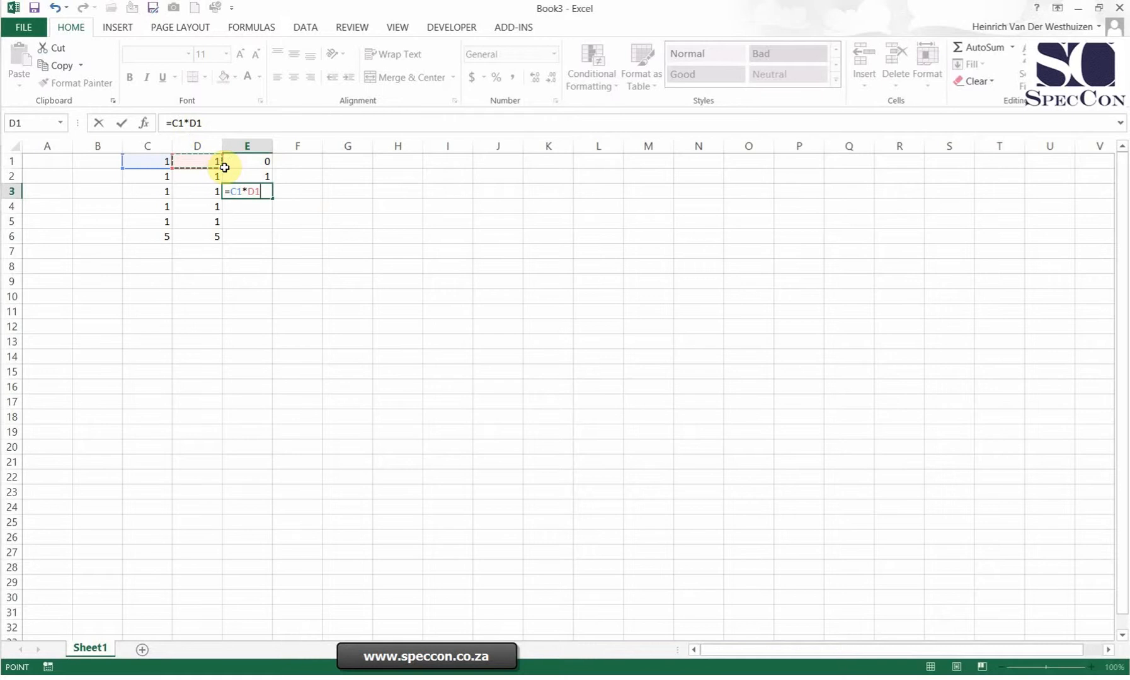
{"action": "key", "text": "ctrl+Return"}
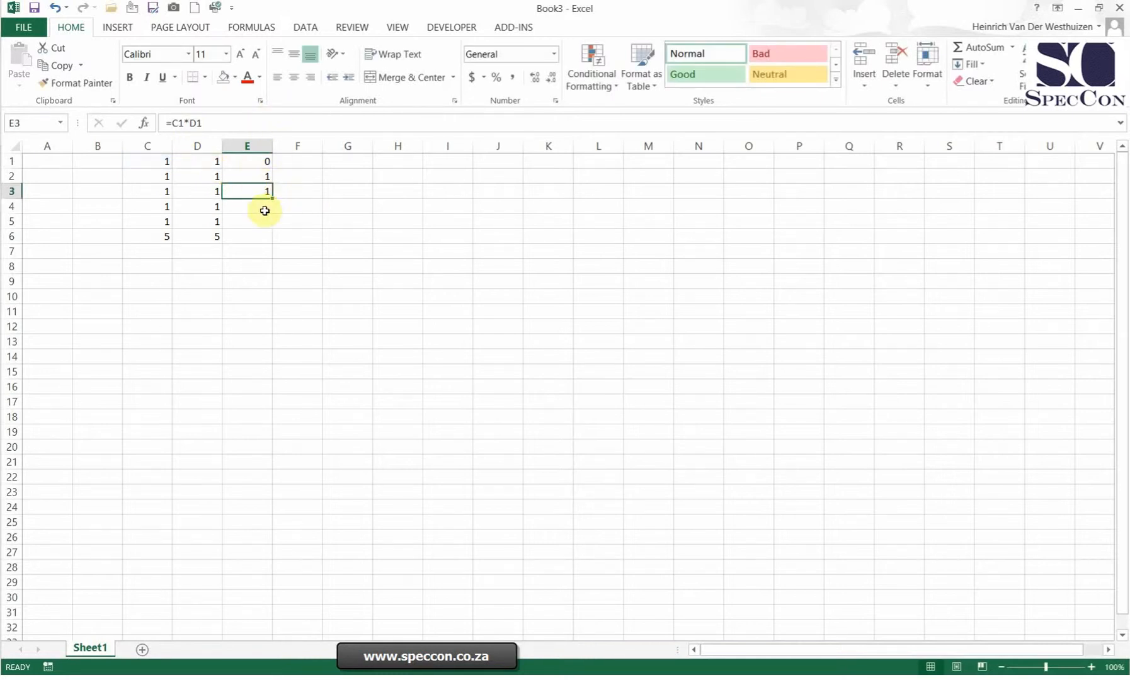
Set cells D1 and D2 to 5 and cell D3 to 6.
{"action": "left_click", "coordinate": [210, 162]}
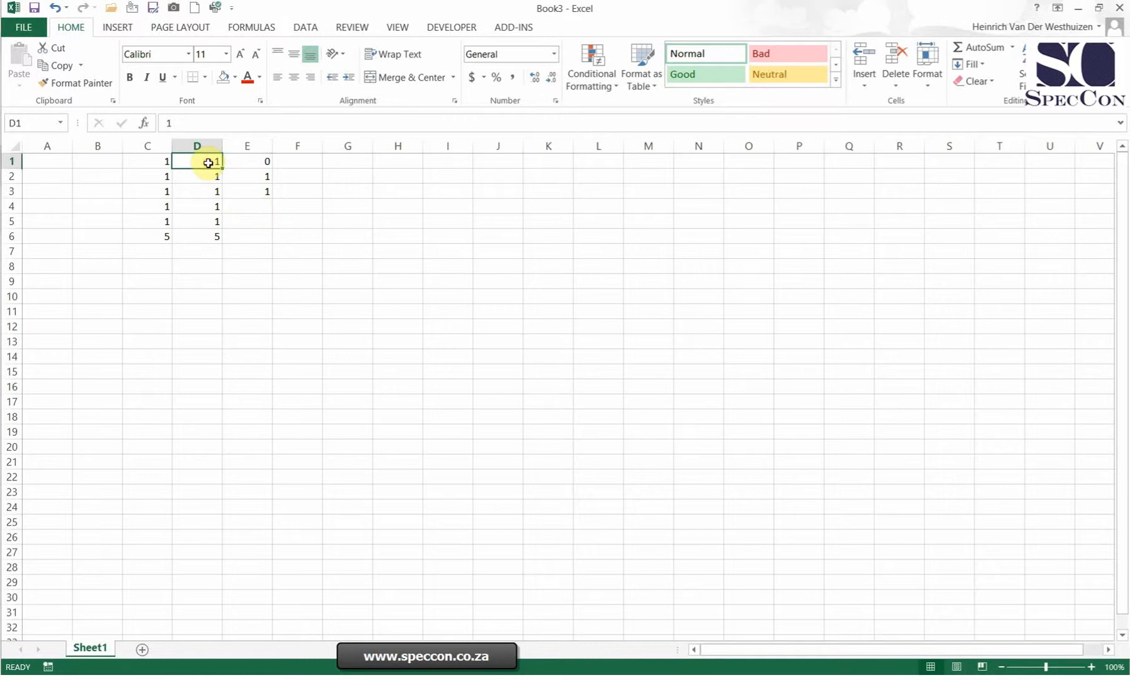
{"action": "type", "text": "5"}
{"action": "key", "text": "Return"}
{"action": "type", "text": "5"}
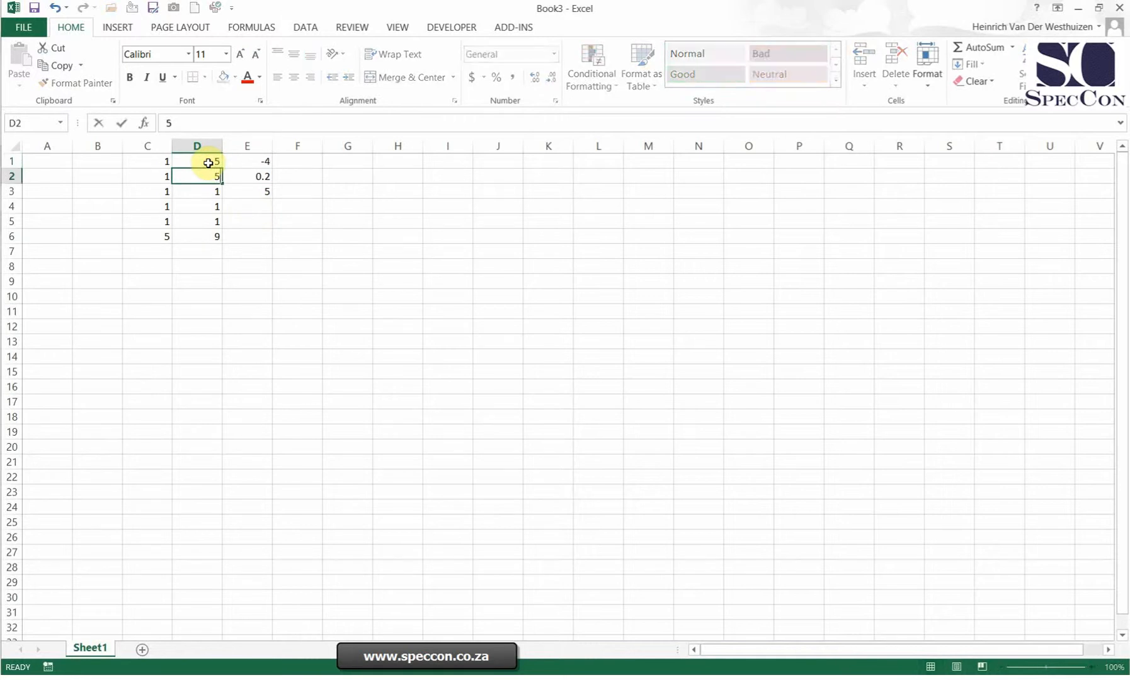
{"action": "key", "text": "Return"}
{"action": "type", "text": "6"}
{"action": "key", "text": "Return"}
Examine the subtraction formula in E1 and the values in columns C and D that the formulas refer to.
{"action": "key", "text": "Up"}
{"action": "key", "text": "Left"}
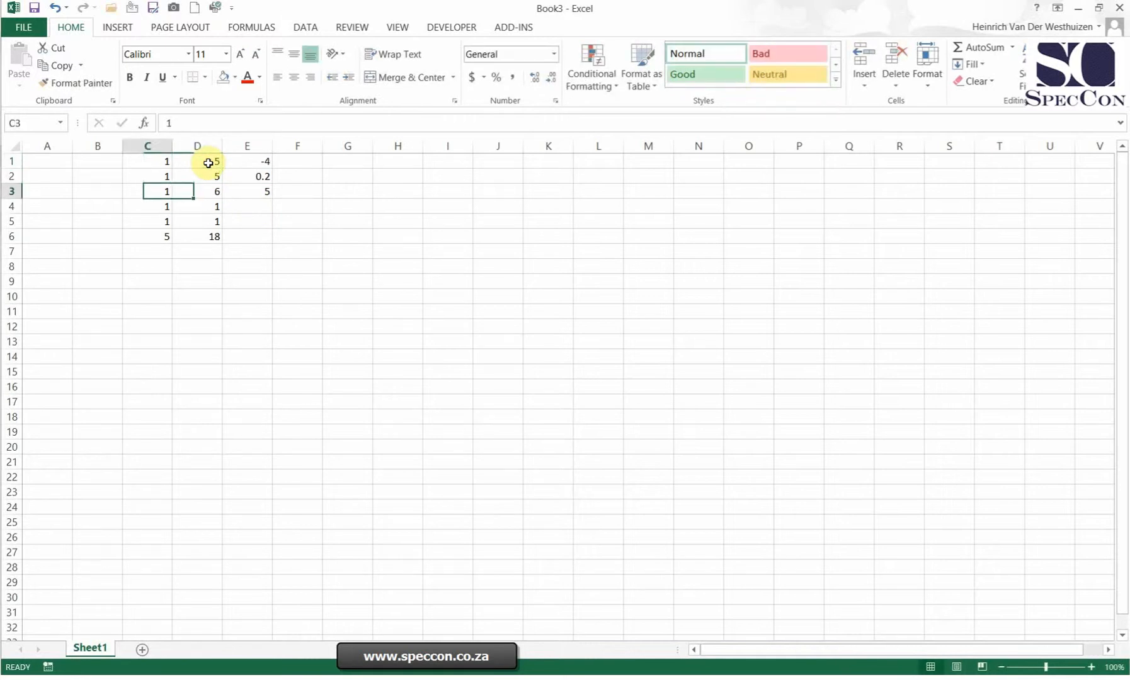
{"action": "key", "text": "Up"}
{"action": "key", "text": "Up"}
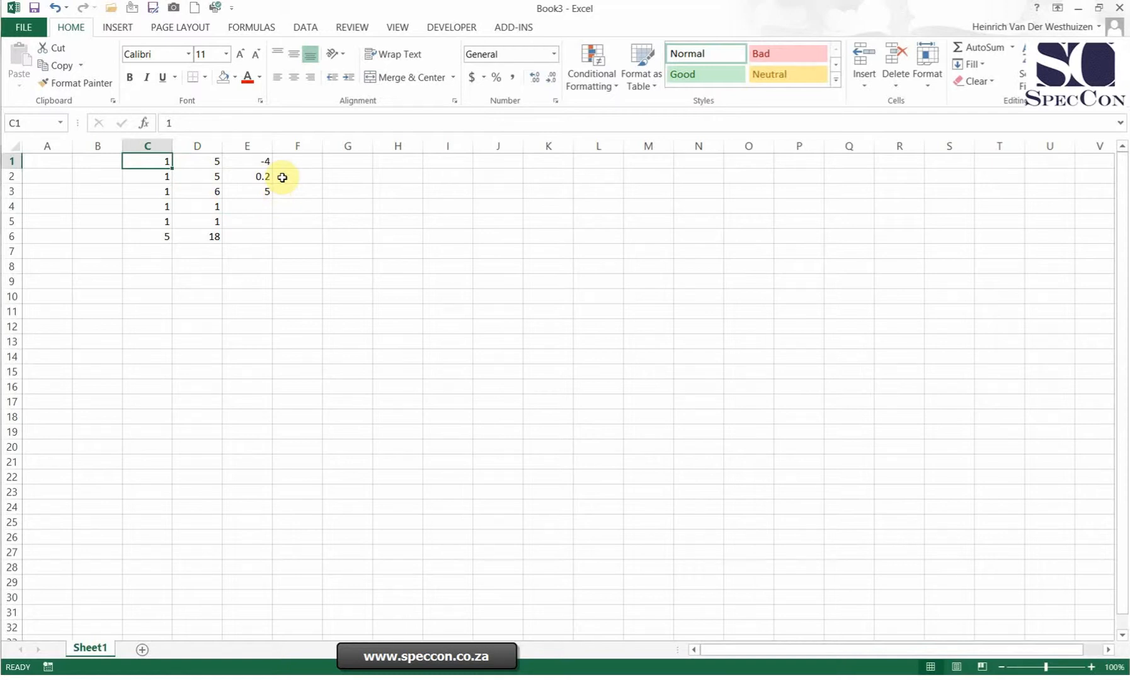
{"action": "left_click", "coordinate": [300, 163]}
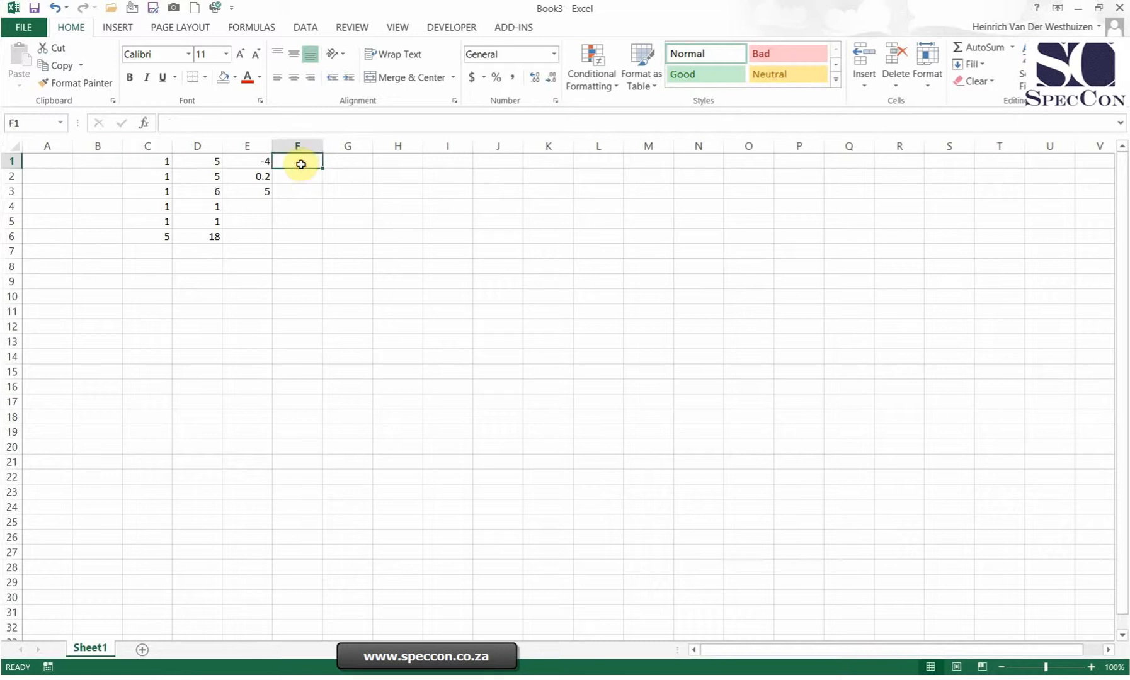
{"action": "left_click", "coordinate": [252, 162]}
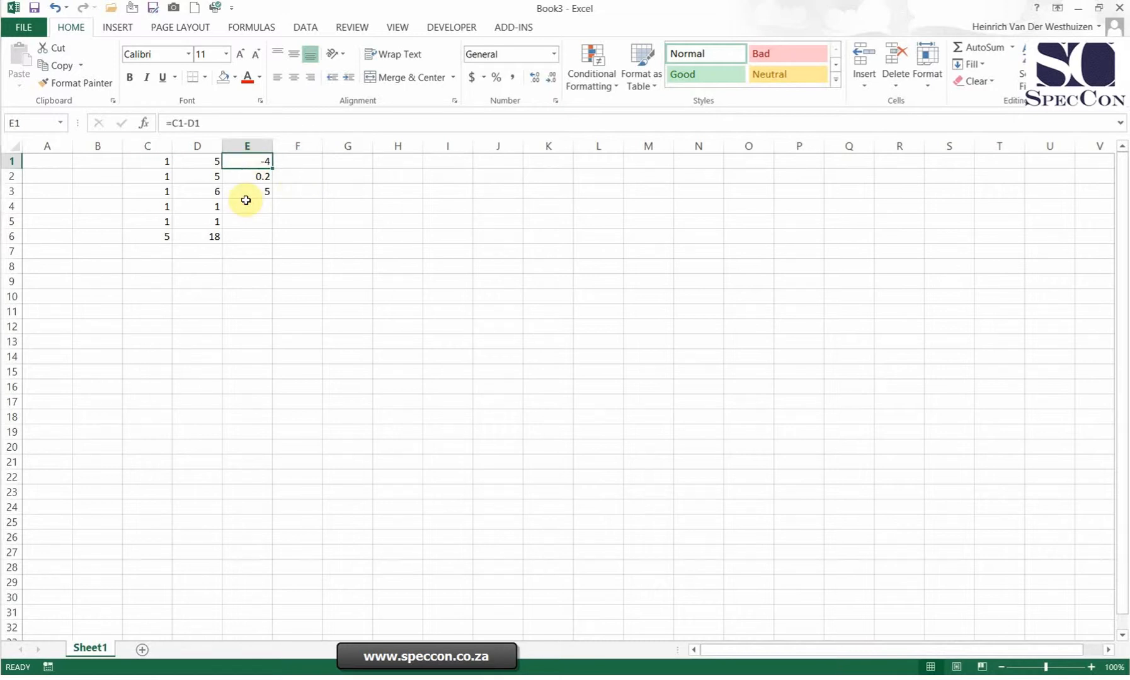
{"action": "key", "text": "Left"}
{"action": "key", "text": "Left"}
{"action": "key", "text": "Right"}
{"action": "key", "text": "Down"}
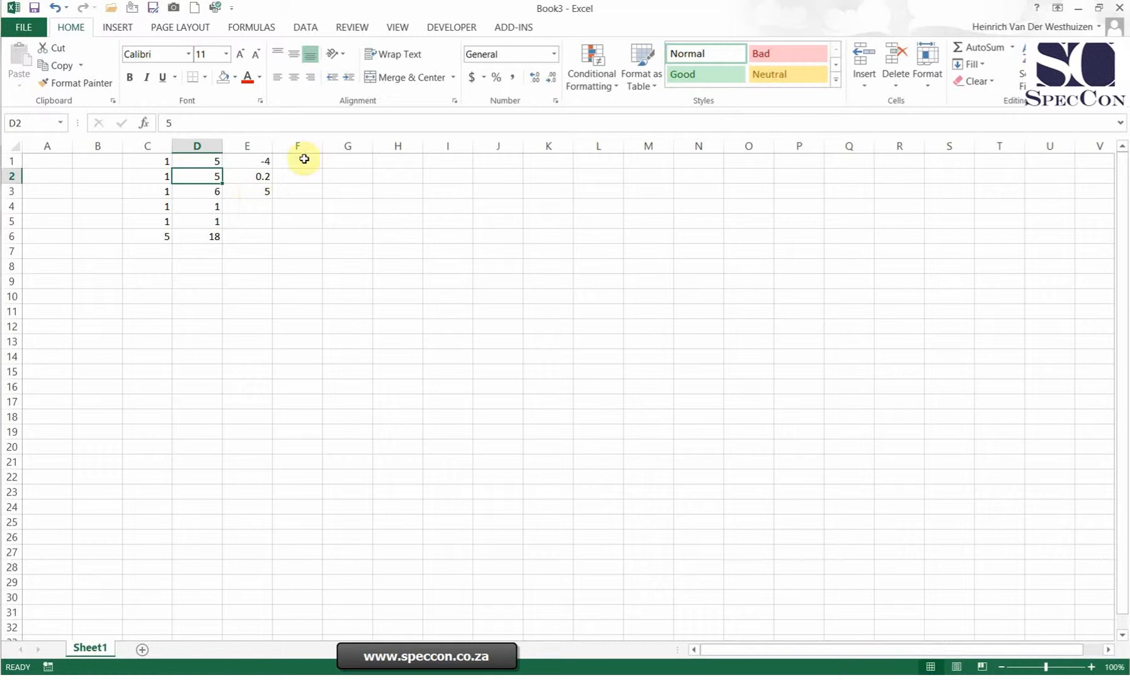
{"action": "left_click", "coordinate": [300, 160]}
{"action": "key", "text": "Left"}
{"action": "key", "text": "Left"}
{"action": "key", "text": "Left"}
{"action": "key", "text": "Right"}
{"action": "key", "text": "Right"}
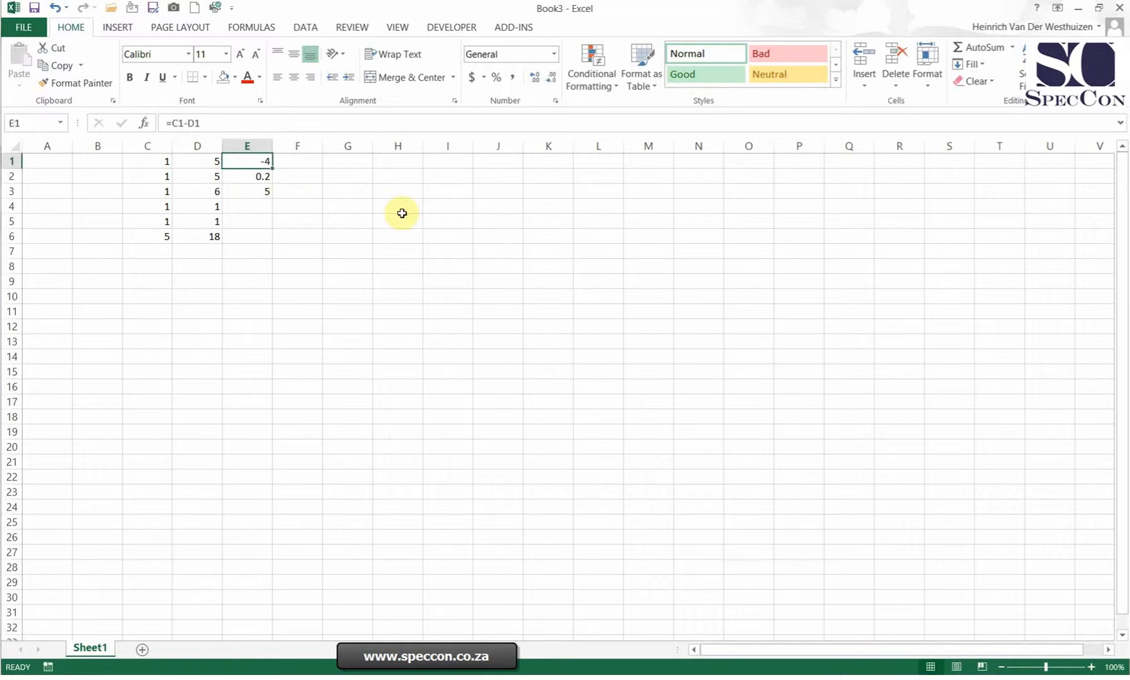
Add C1 and D1 in brackets and multiply the sum by 2 in cell F1 with the formula =(C1+D1)*2.
{"action": "key", "text": "Right"}
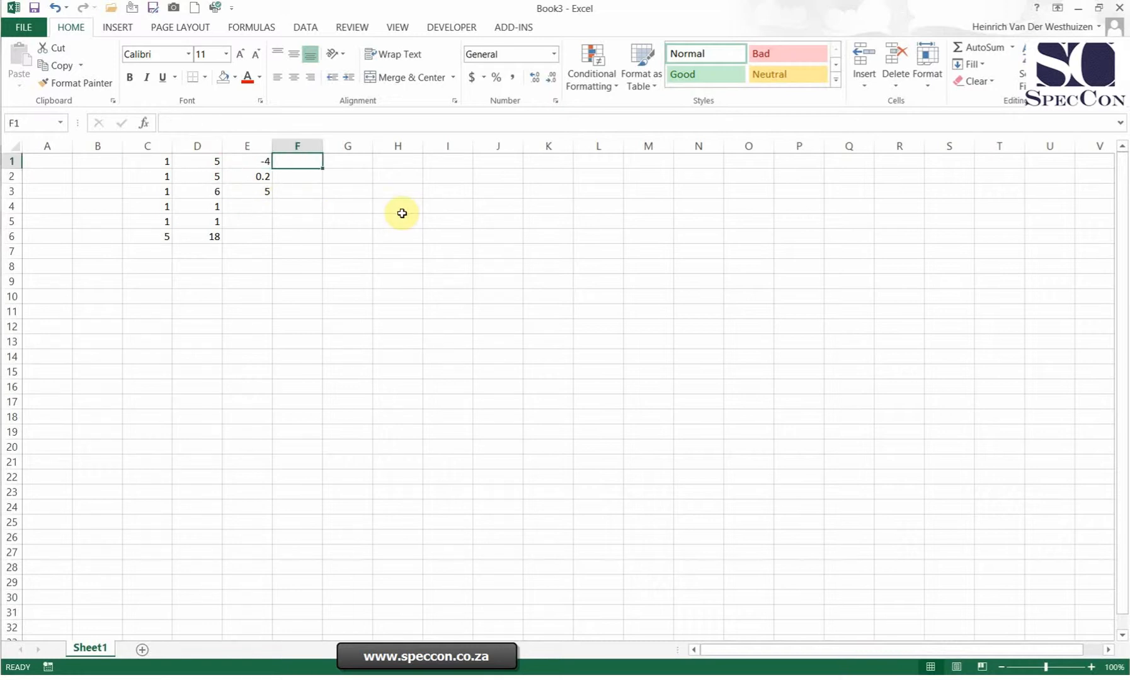
{"action": "type", "text": "=("}
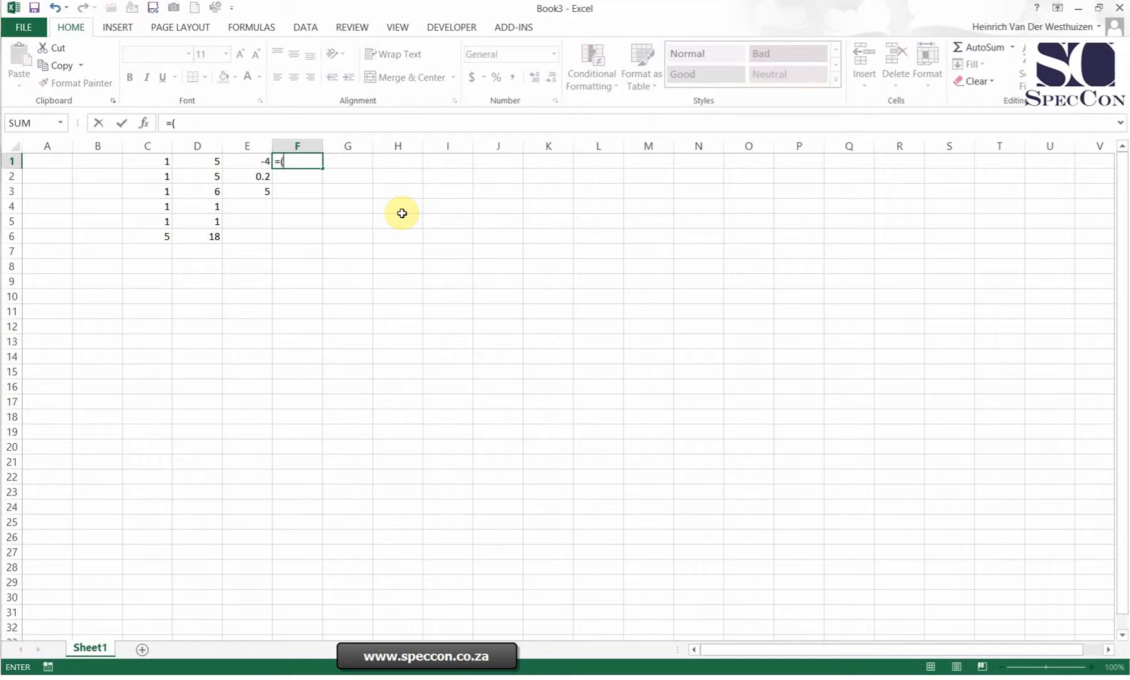
{"action": "key", "text": "Left"}
{"action": "key", "text": "Left"}
{"action": "key", "text": "Left"}
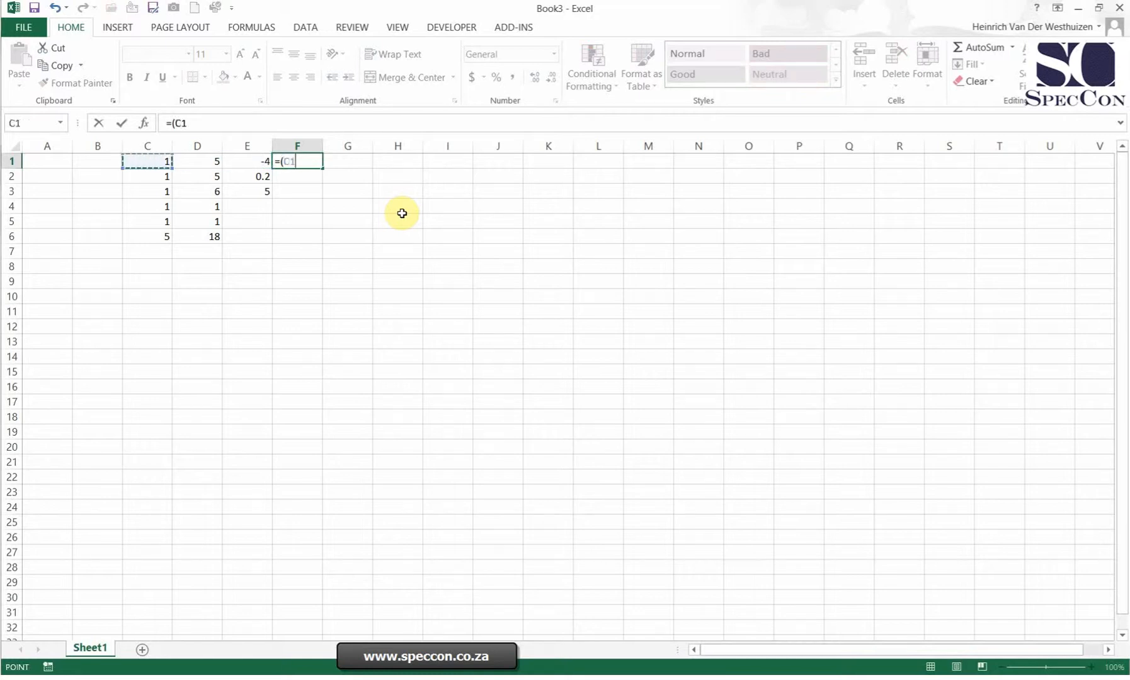
{"action": "type", "text": "+"}
{"action": "key", "text": "Left"}
{"action": "key", "text": "Left"}
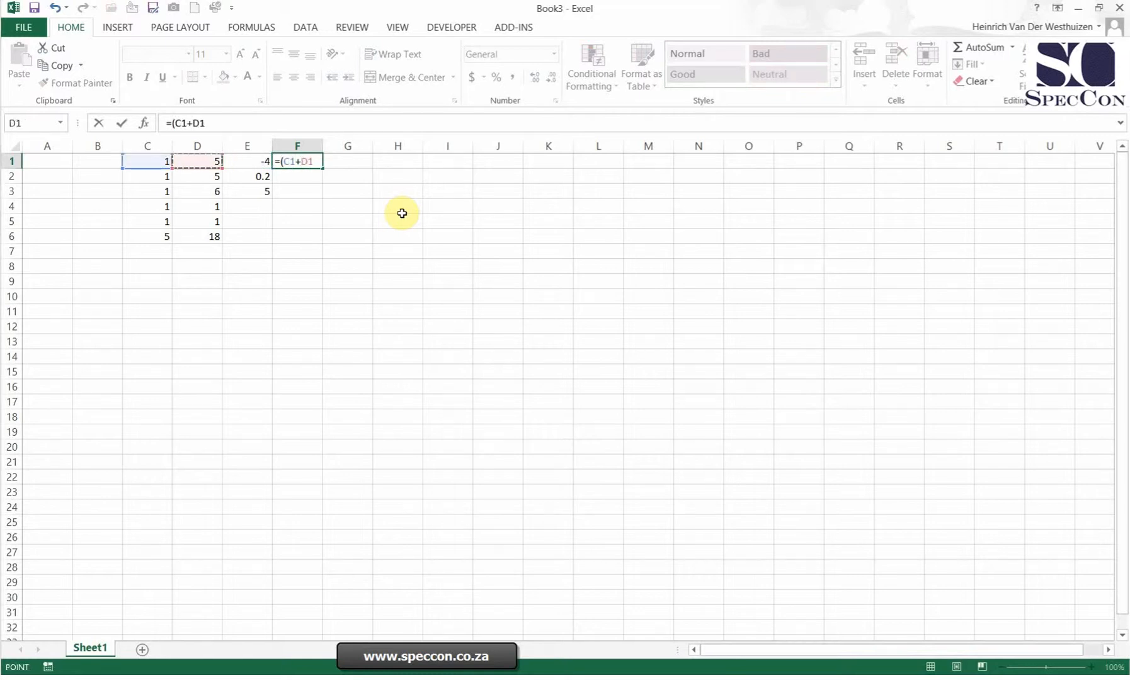
{"action": "type", "text": ")*2"}
{"action": "key", "text": "Return"}
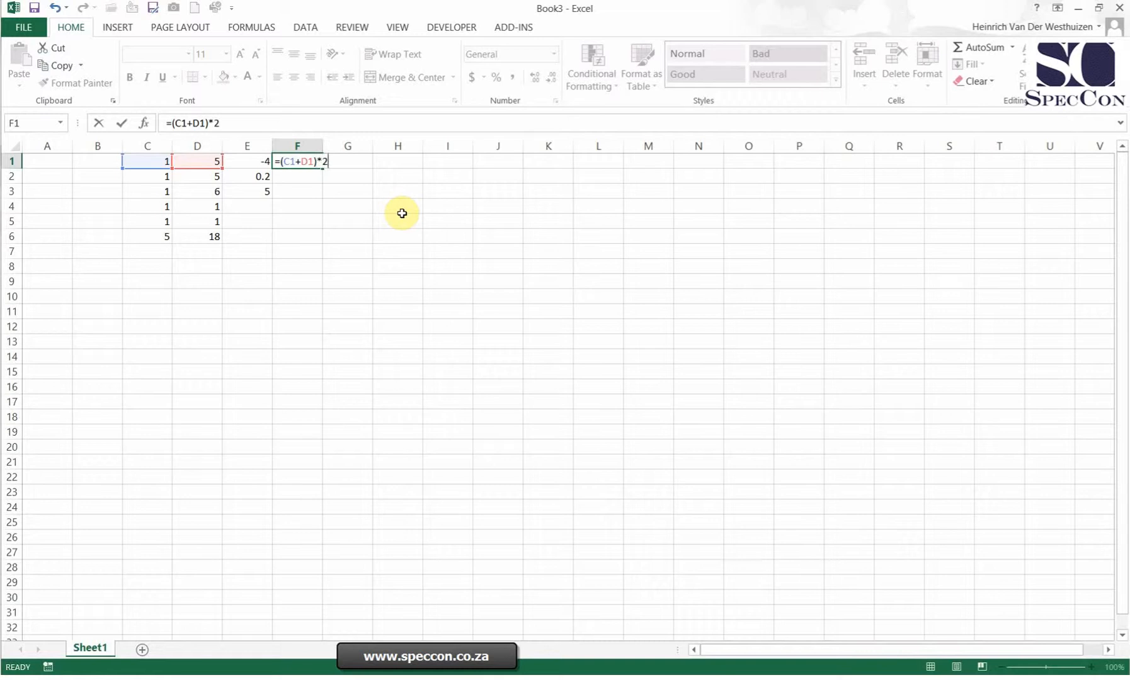
{"action": "key", "text": "Up"}
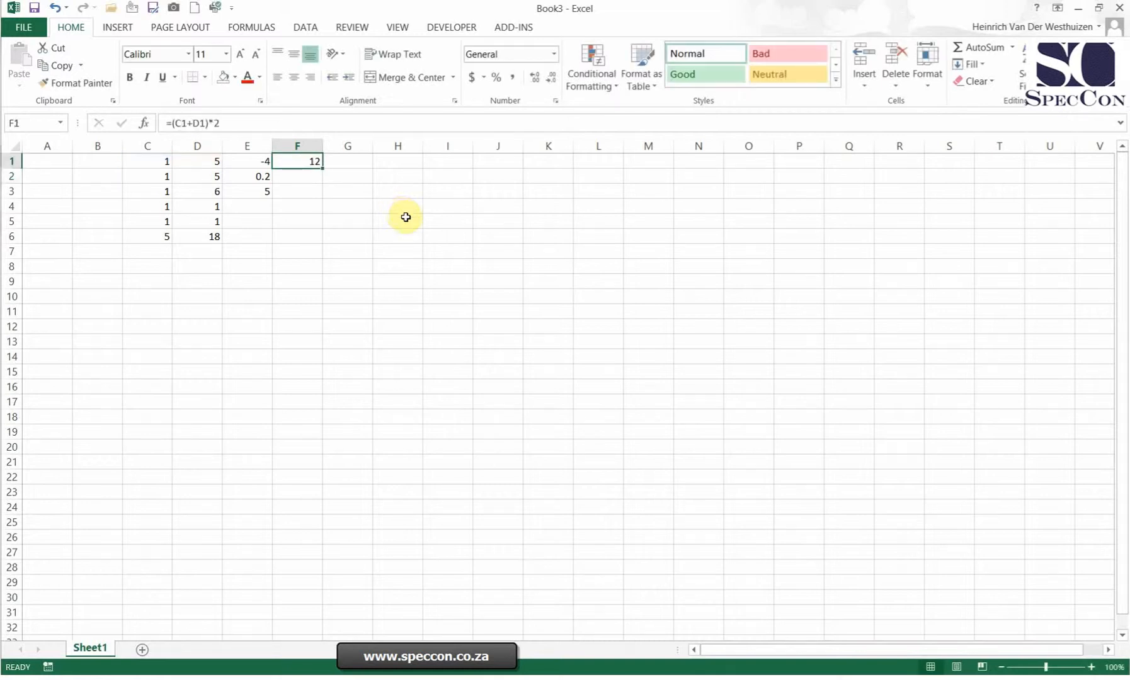
Replace the constant multiplier in the F1 formula with a reference to D2, giving =(C1+D1)*D2.
{"action": "left_click", "coordinate": [222, 119]}
{"action": "key", "text": "BackSpace"}
{"action": "left_click", "coordinate": [208, 175]}
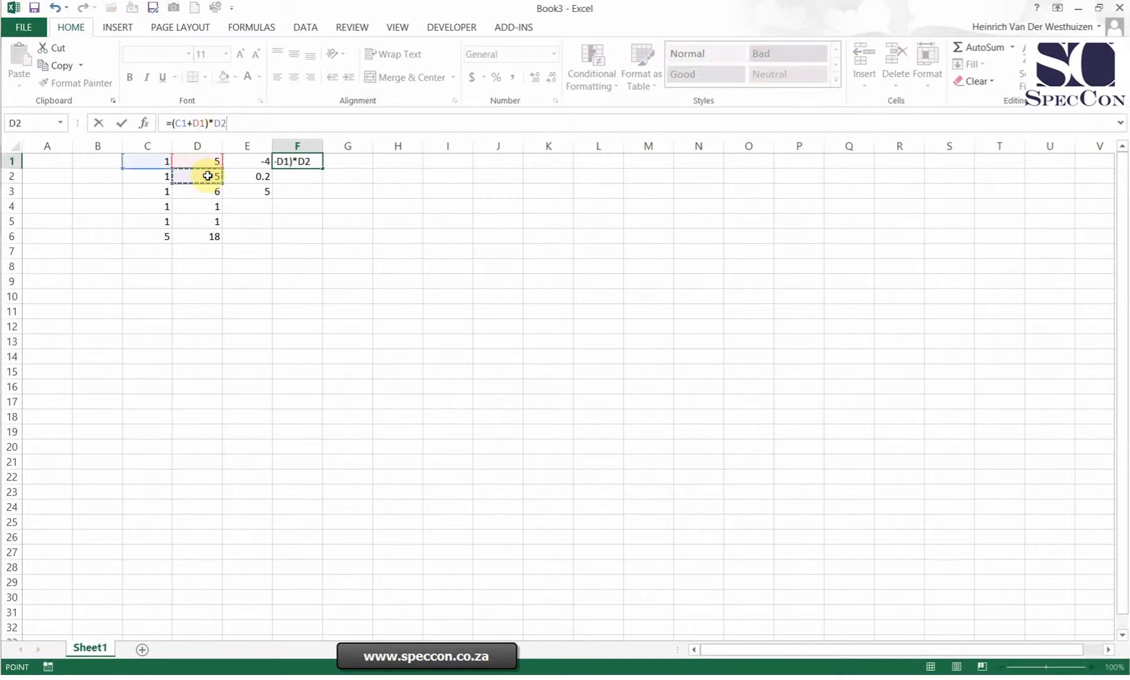
{"action": "key", "text": "Return"}
{"action": "key", "text": "Up"}
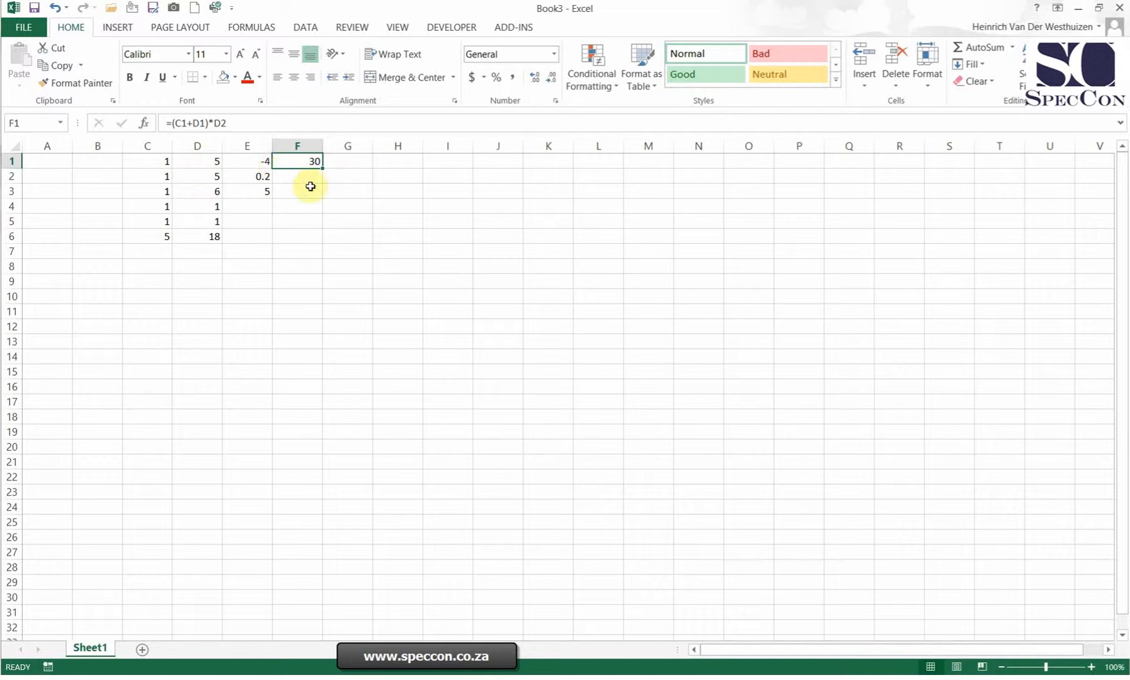
Enter the plain-number formula =(1+5)*5 in cell F2 and compare it with the cell-reference formula in F1.
{"action": "key", "text": "Down"}
{"action": "type", "text": "="}
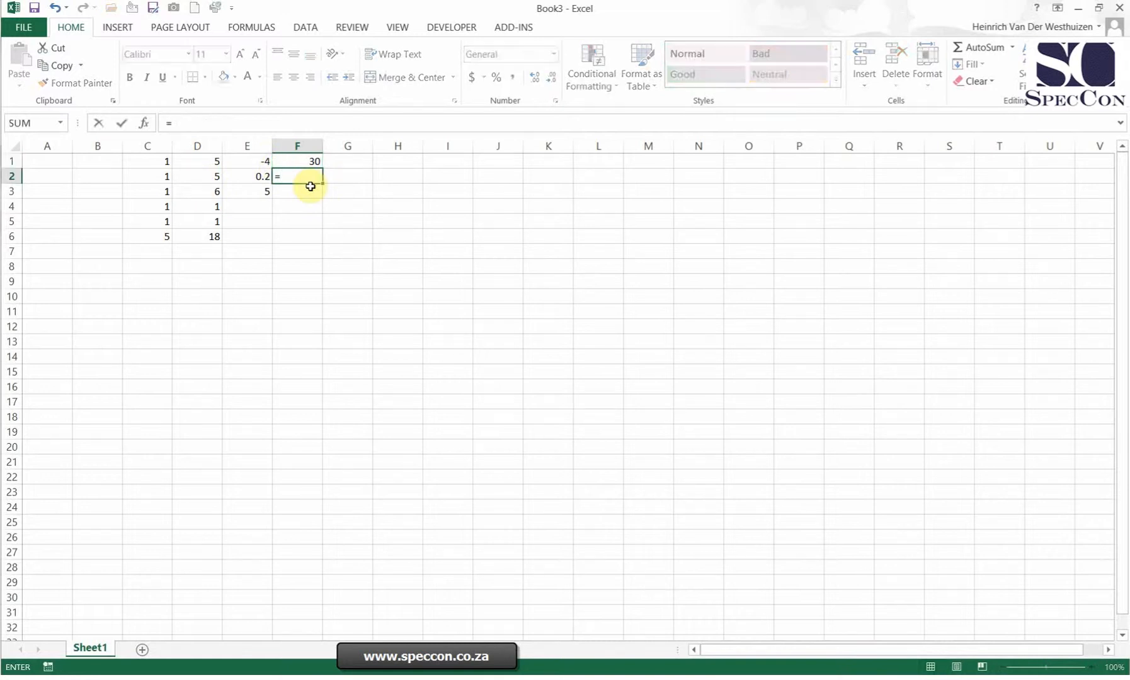
{"action": "type", "text": "(1+5)*5"}
{"action": "key", "text": "Return"}
{"action": "key", "text": "Up"}
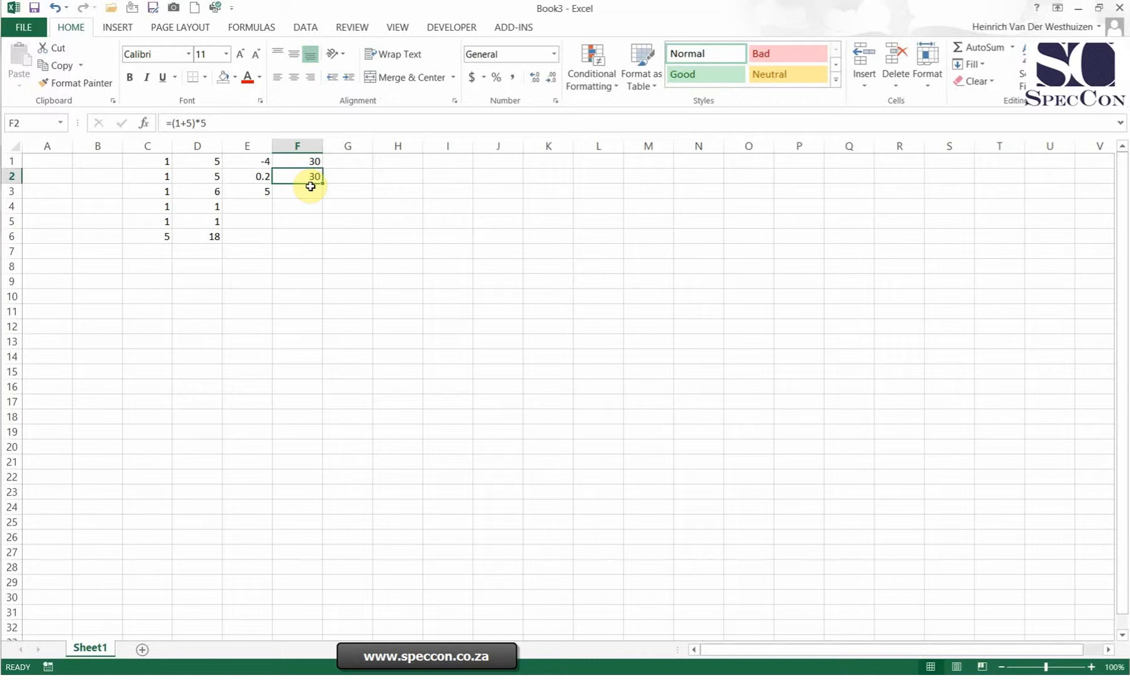
{"action": "key", "text": "Up"}
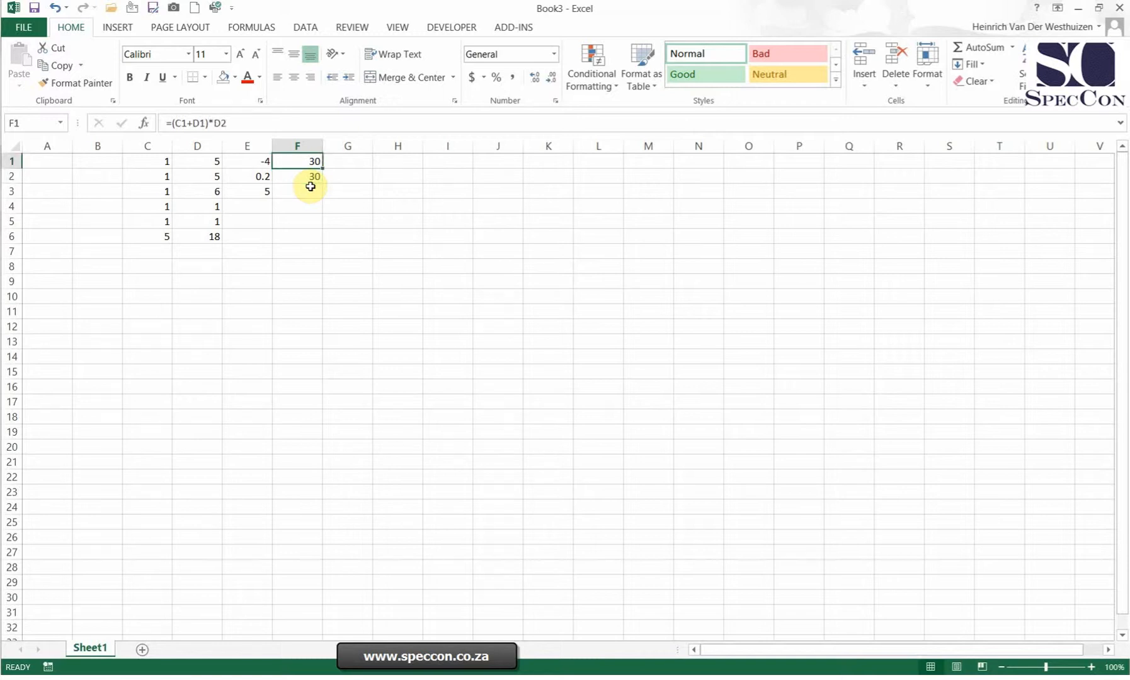
{"action": "key", "text": "Down"}
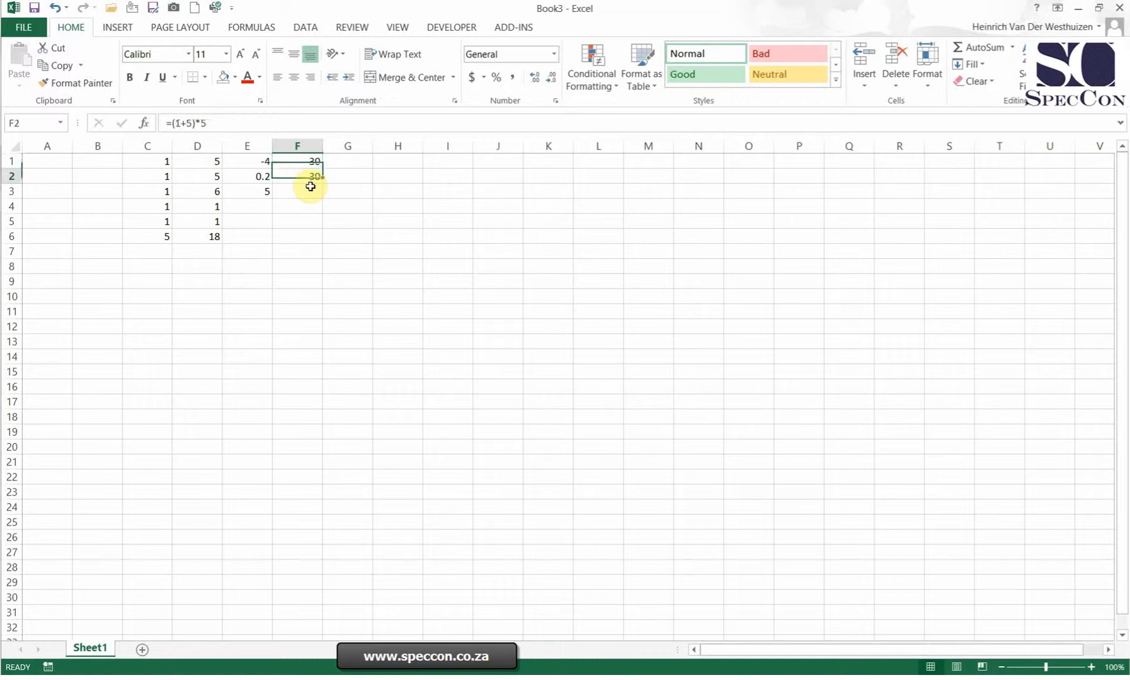